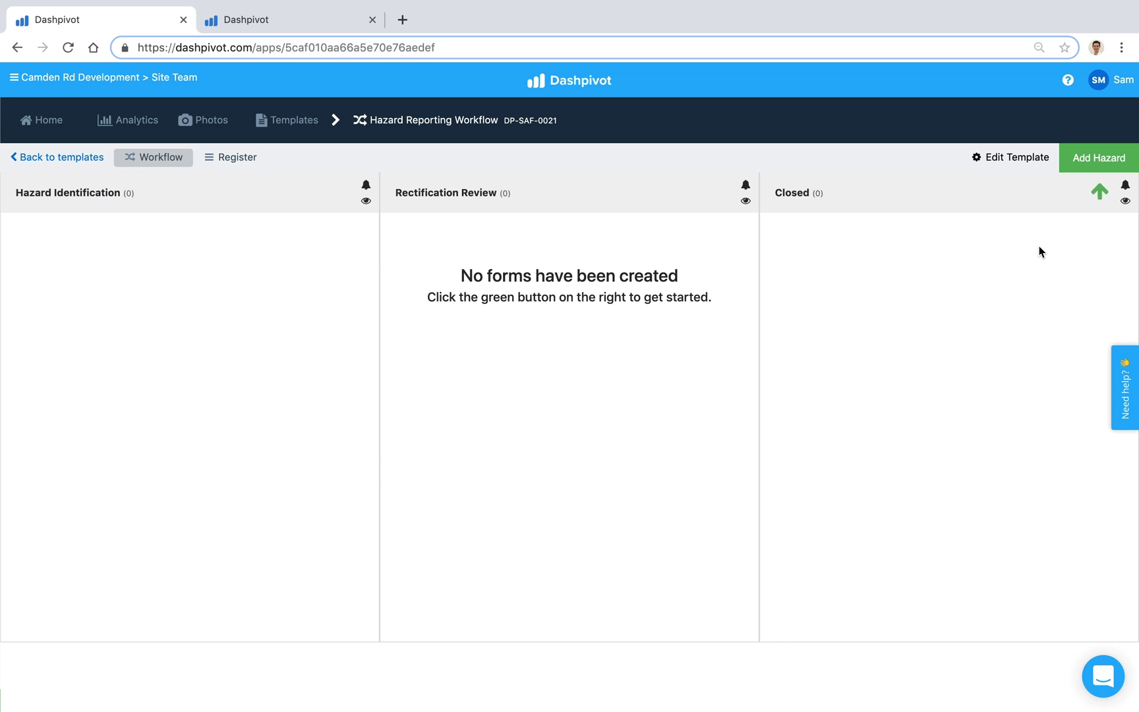
Step: Start a new hazard report located in Zone 2 with AA Engineering as the company involved
click(1091, 157)
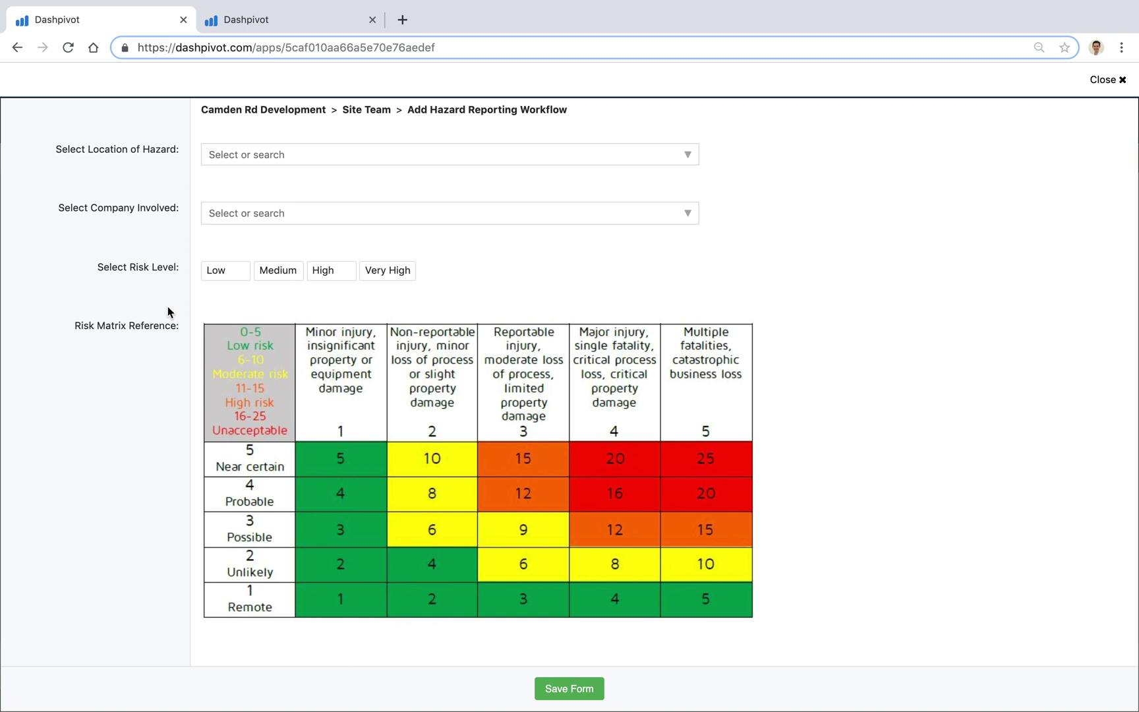
click(259, 162)
click(253, 214)
click(236, 215)
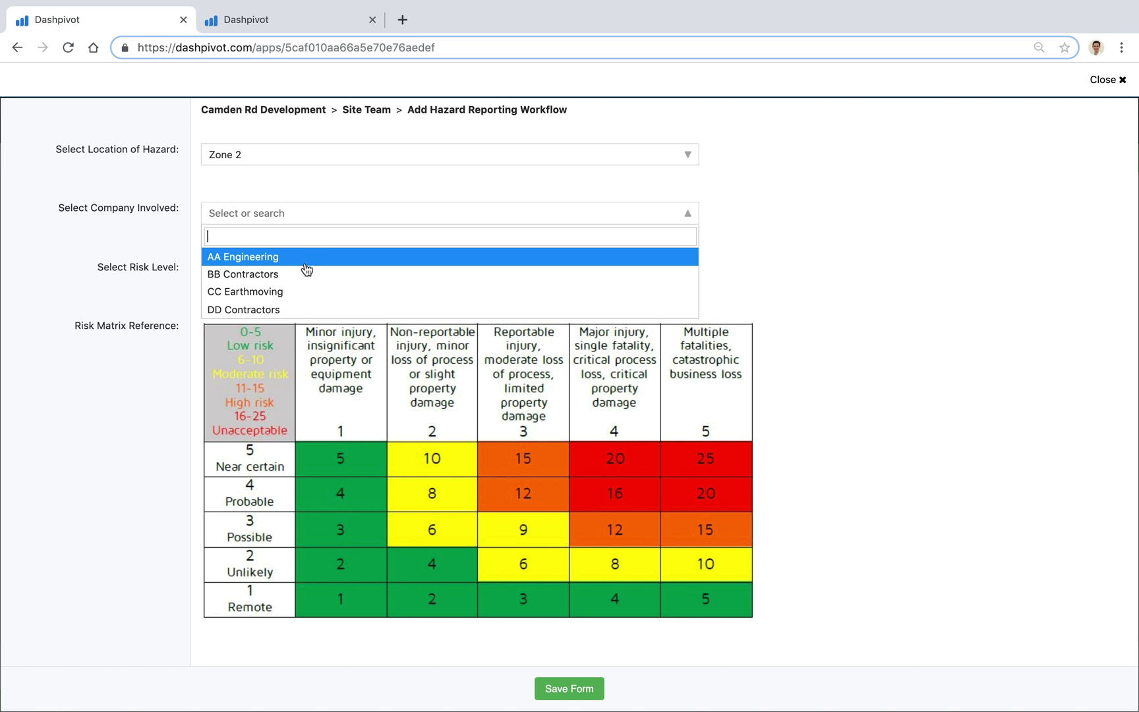
click(267, 258)
Step: Set the risk level to Low and add rows until Immediate Actions Taken has three
scroll(156, 248, down, 3)
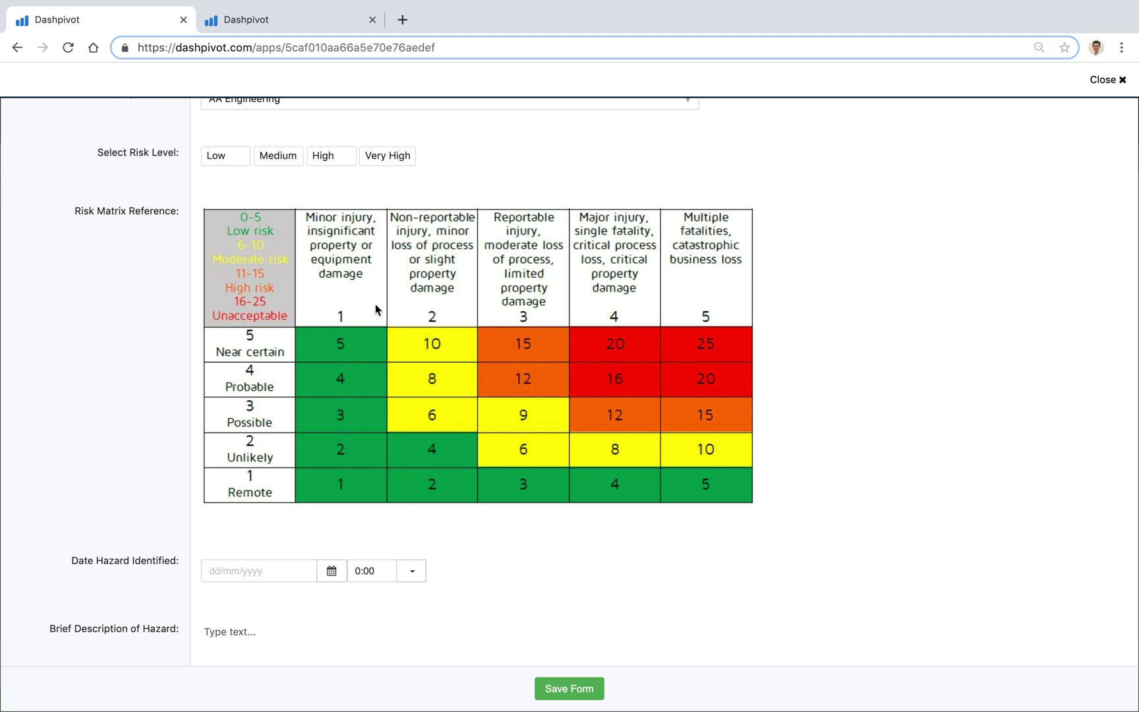
click(222, 163)
scroll(139, 272, down, 5)
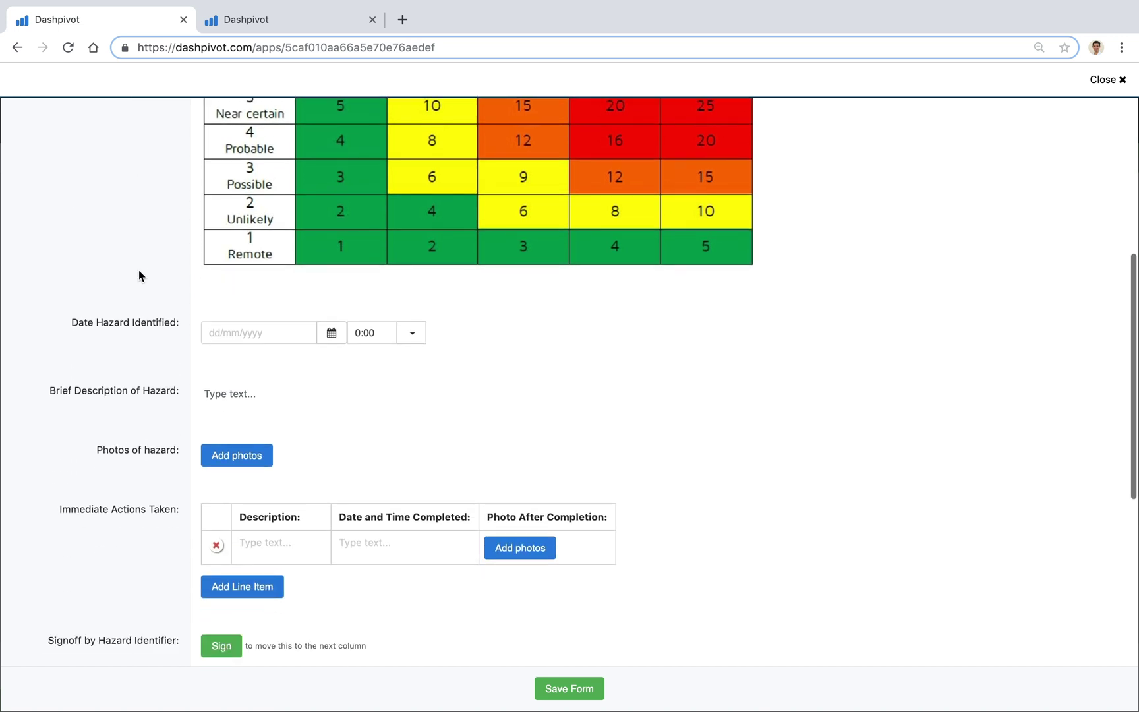
scroll(140, 275, down, 1)
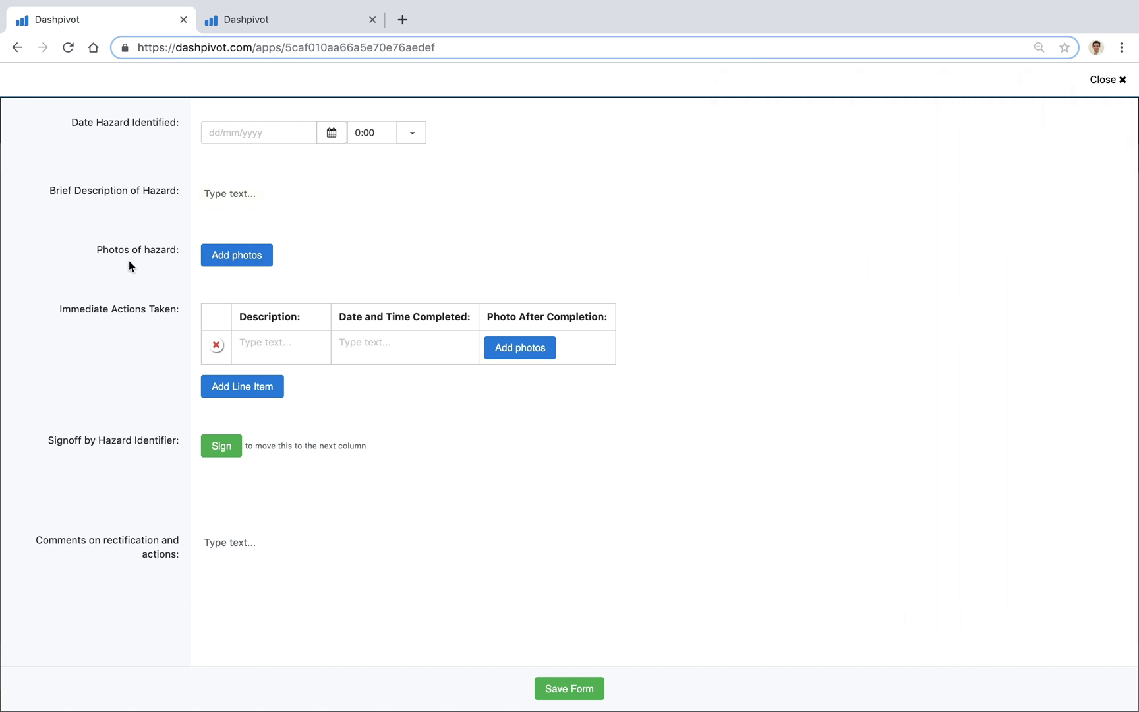
scroll(132, 270, down, 1)
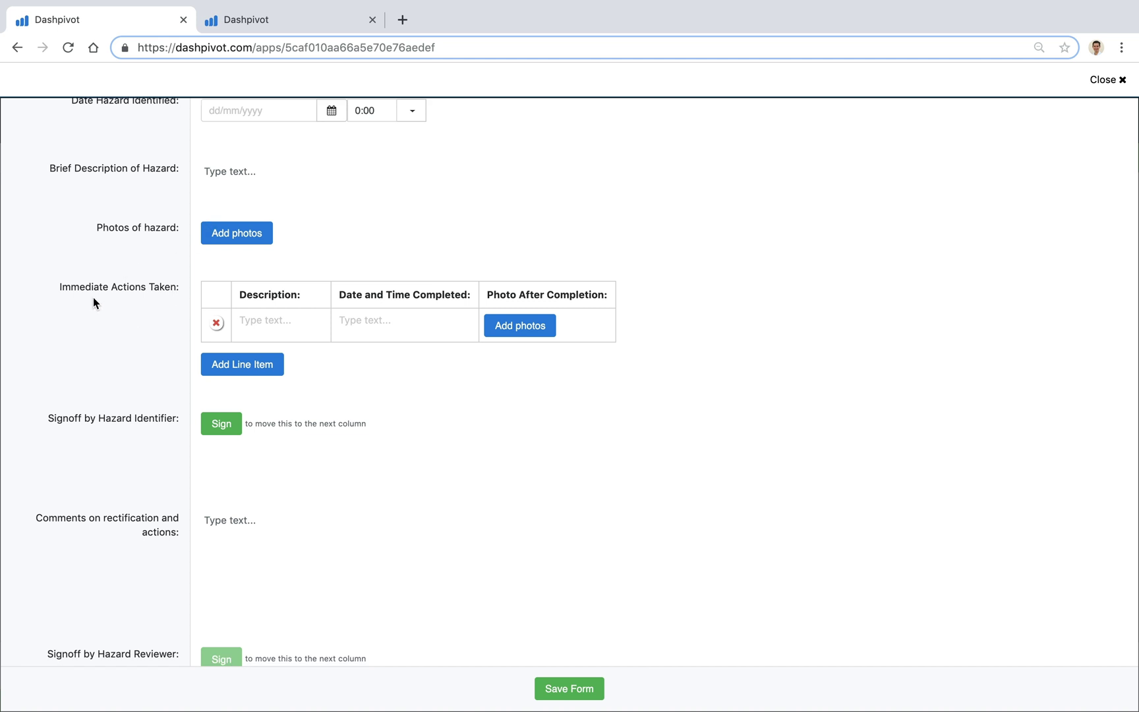
scroll(198, 310, down, 2)
click(222, 319)
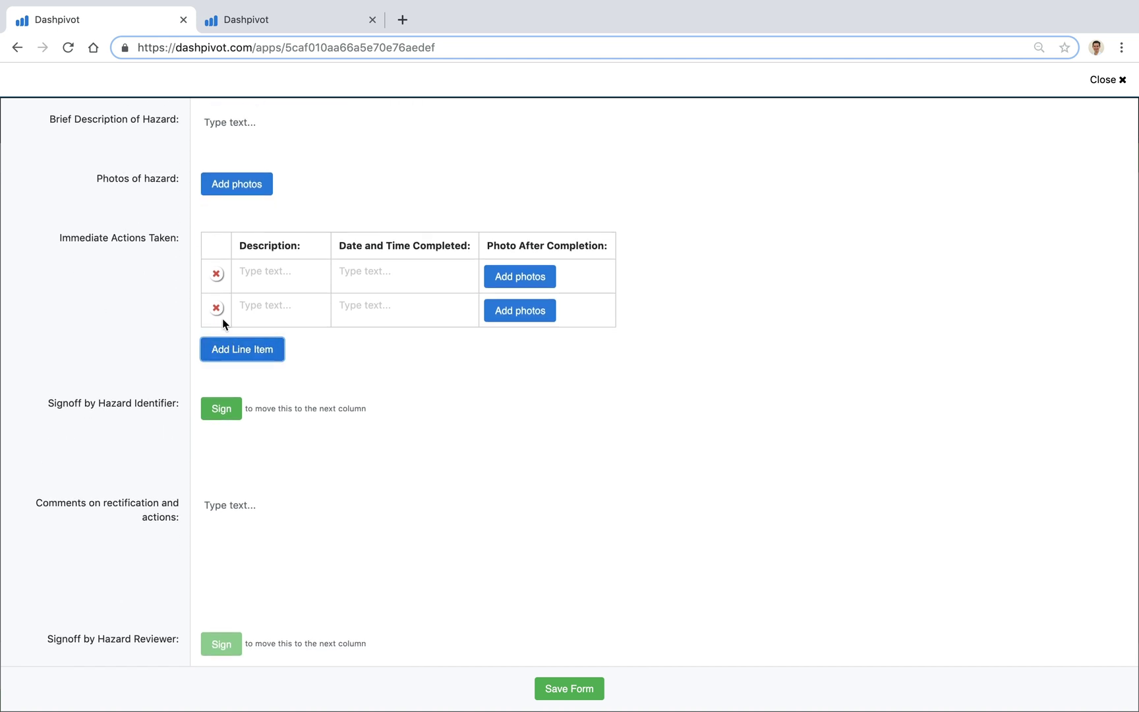
click(255, 347)
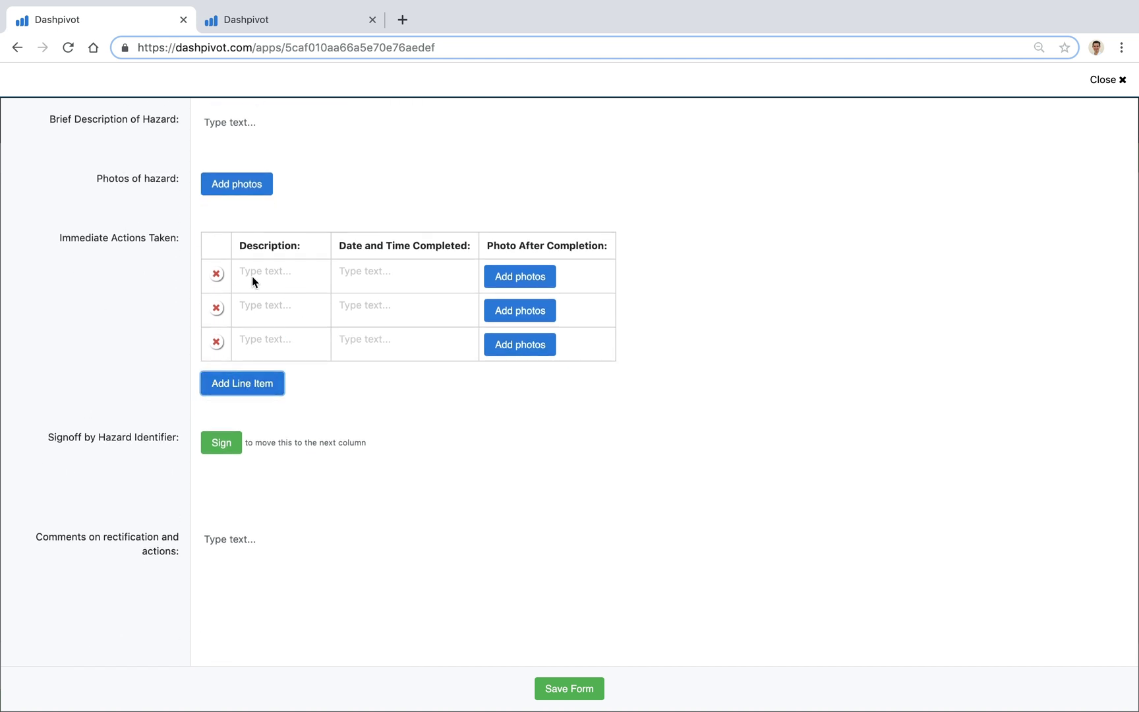
click(160, 325)
scroll(145, 368, down, 3)
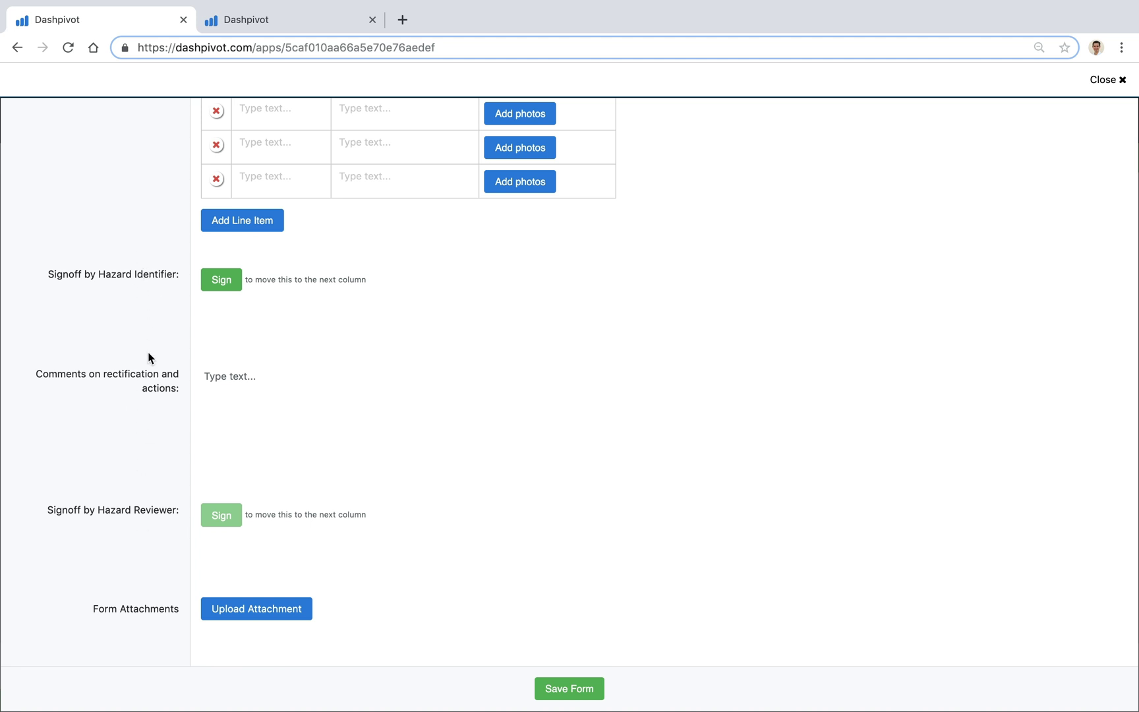
Step: Save the Zone 2 Low-risk hazard form to the workflow board
click(563, 688)
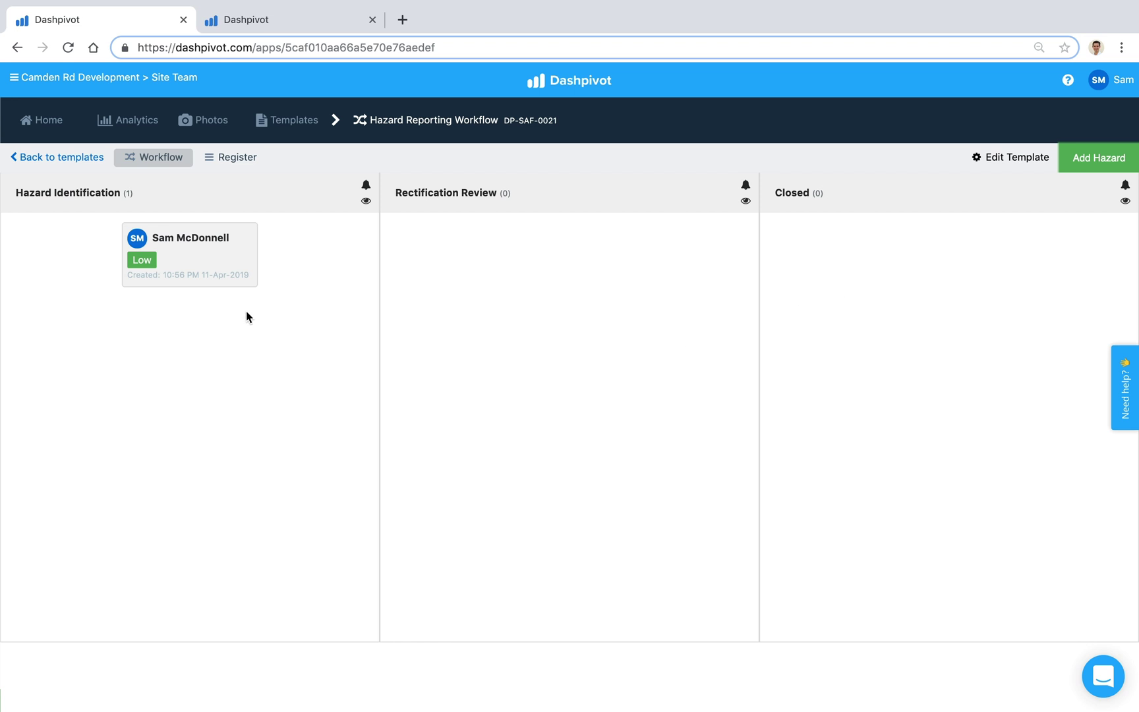
Step: Reopen the Low-risk hazard card from Hazard Identification and scroll down to the identifier signoff
click(190, 256)
scroll(186, 399, down, 10)
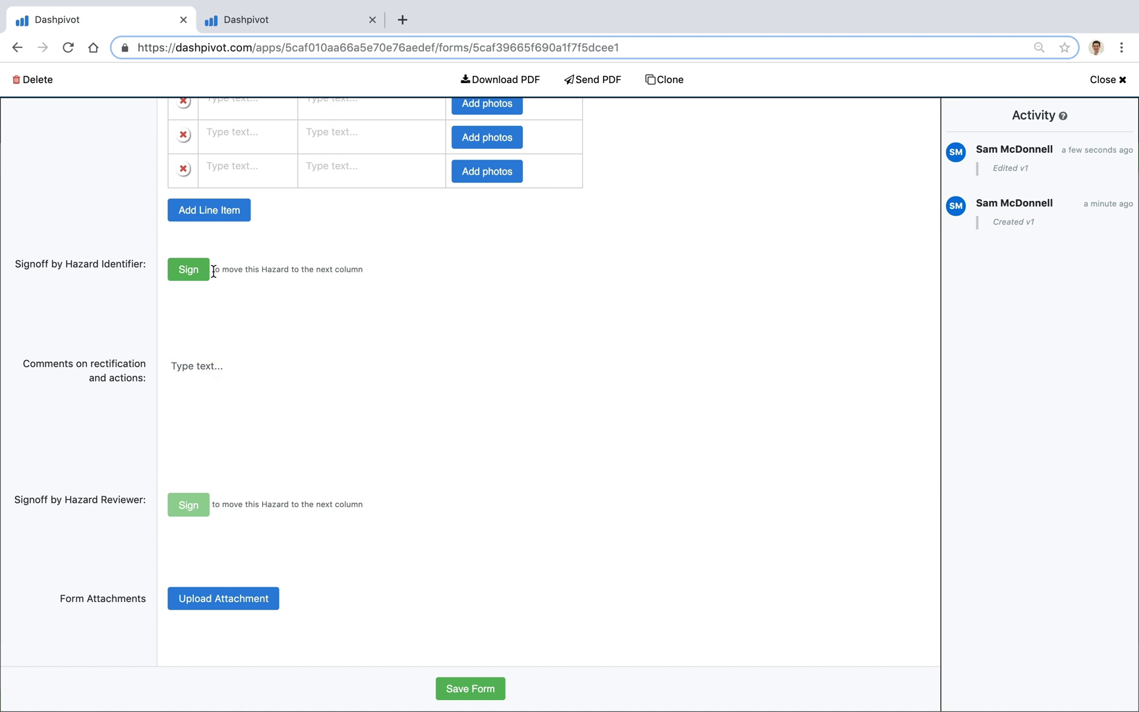
drag(213, 270, 367, 272)
click(367, 272)
Step: Sign as Hazard Identifier with the 11-Apr-2019 signature and review the now-locked fields
click(188, 269)
click(517, 466)
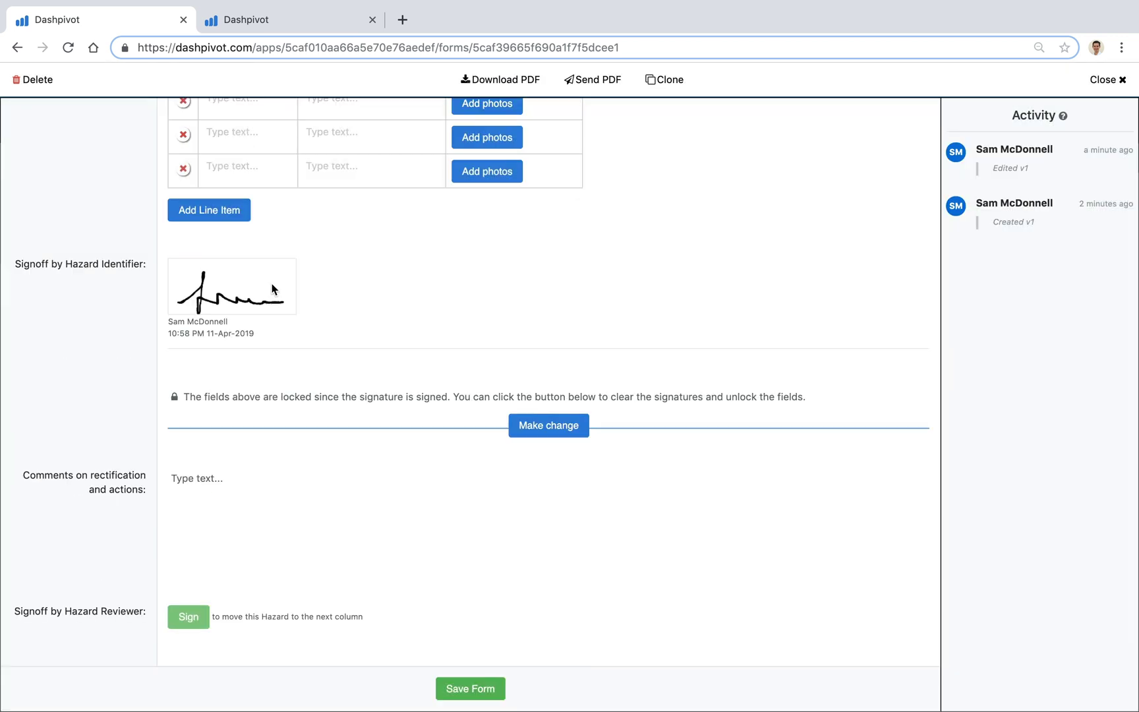
scroll(217, 253, up, 1)
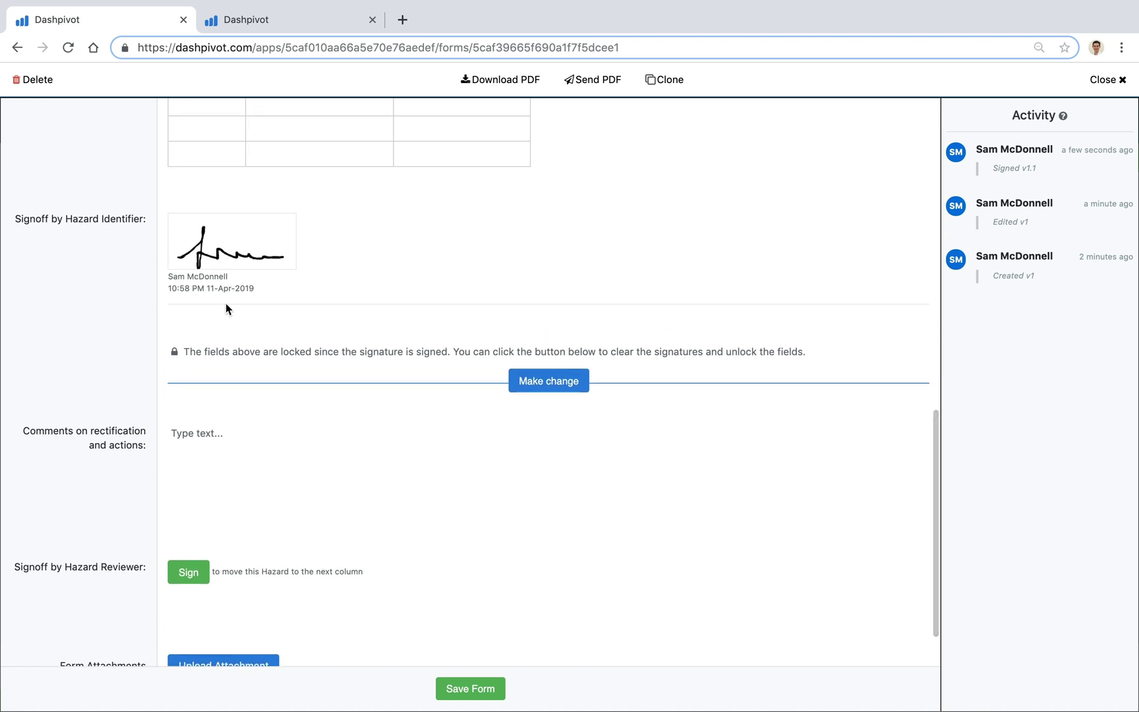
scroll(231, 309, up, 2)
scroll(429, 371, up, 4)
scroll(445, 331, up, 9)
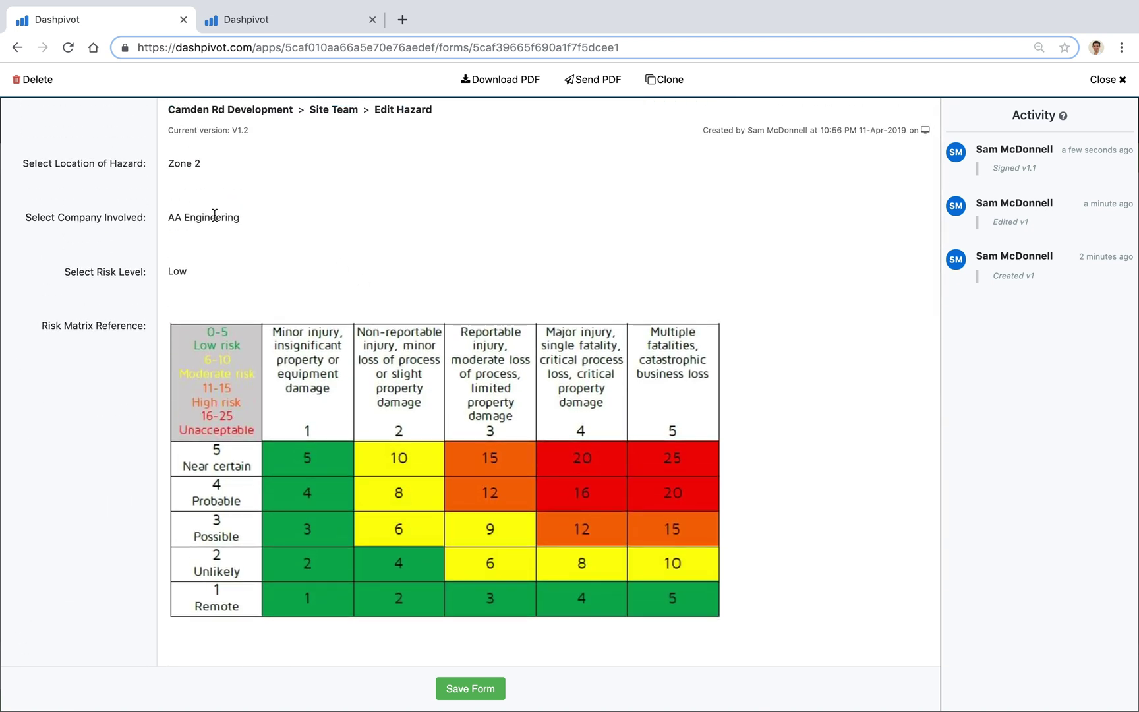
scroll(234, 300, down, 8)
scroll(232, 403, down, 9)
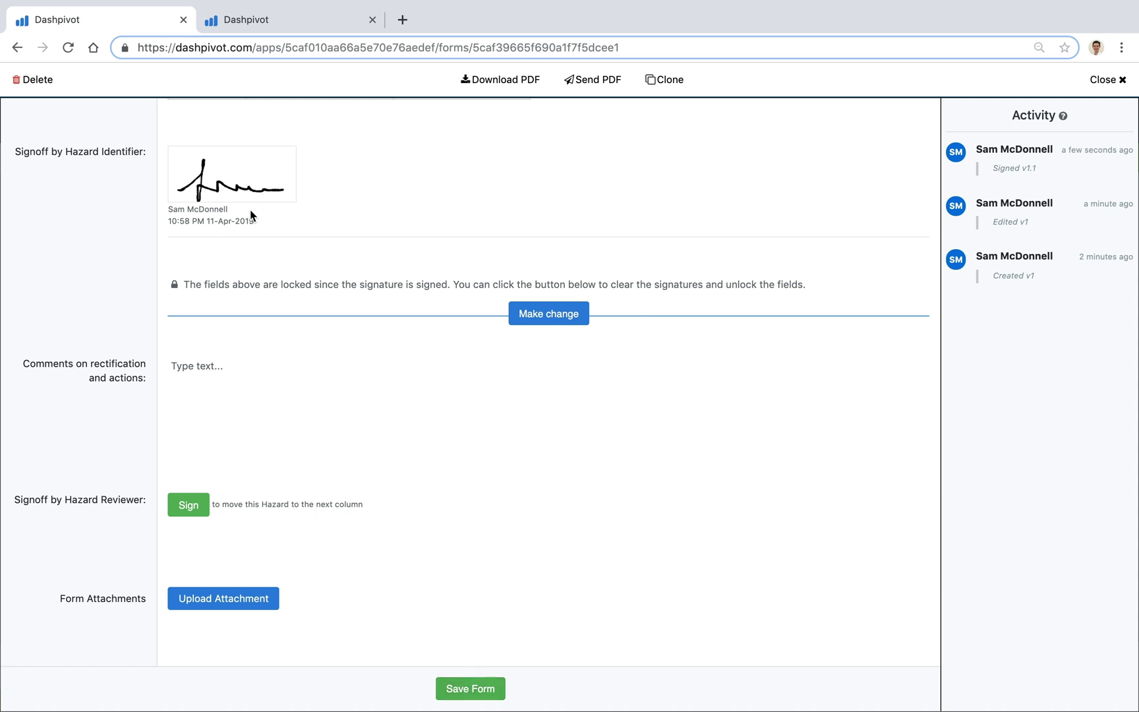
Step: Save the signed hazard form, moving its card to Rectification Review
click(464, 689)
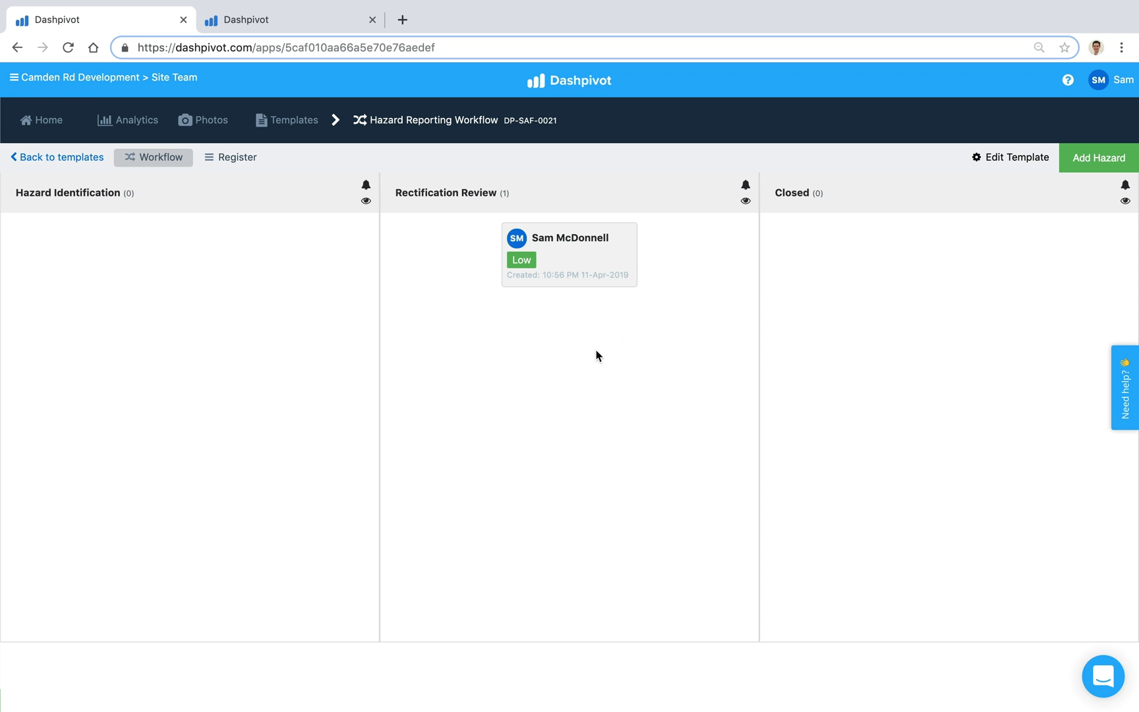
Step: Add a team member as an email recipient for the Rectification Review column
click(745, 188)
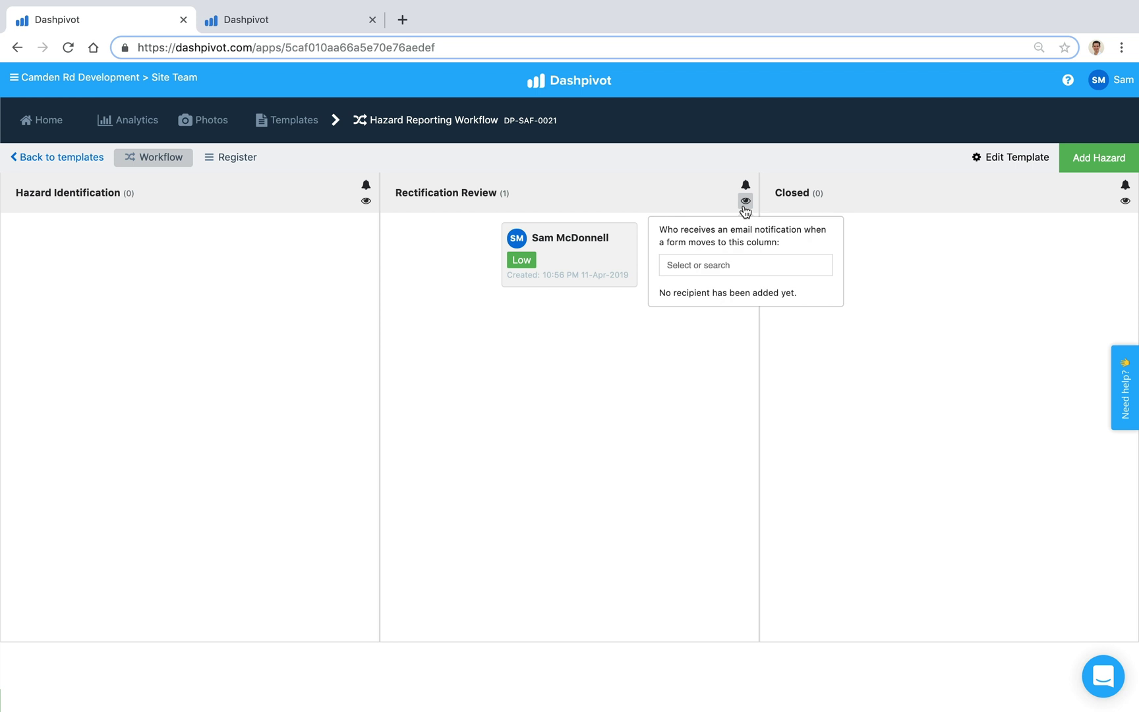
click(723, 265)
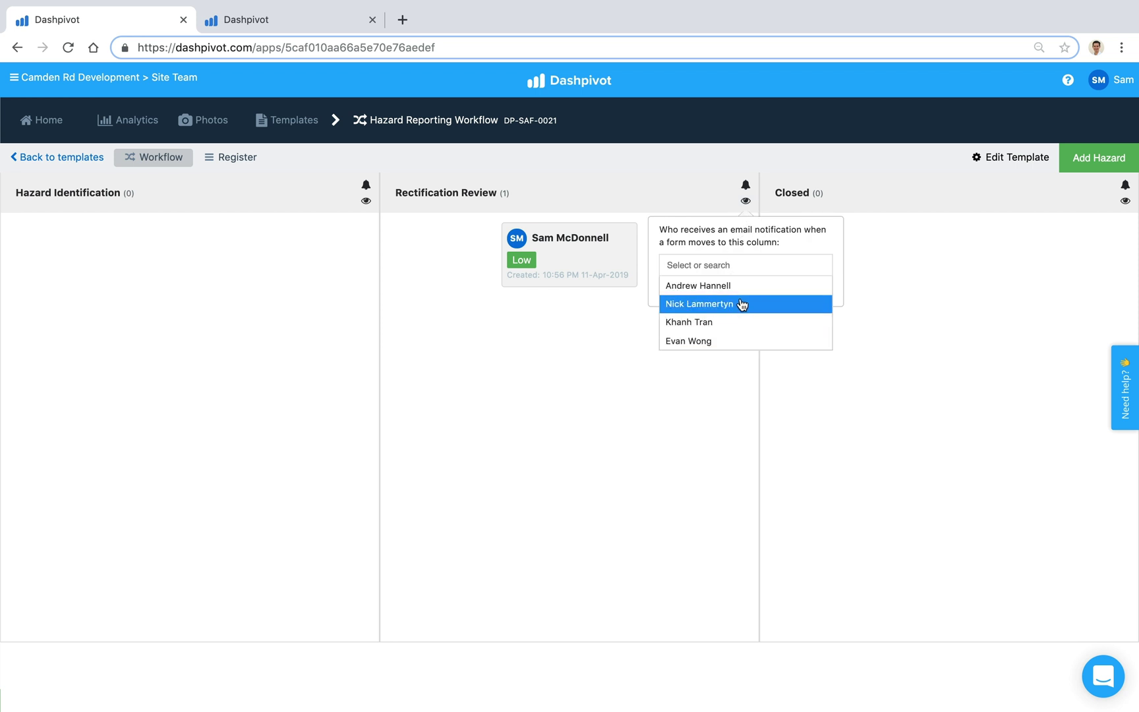
click(692, 308)
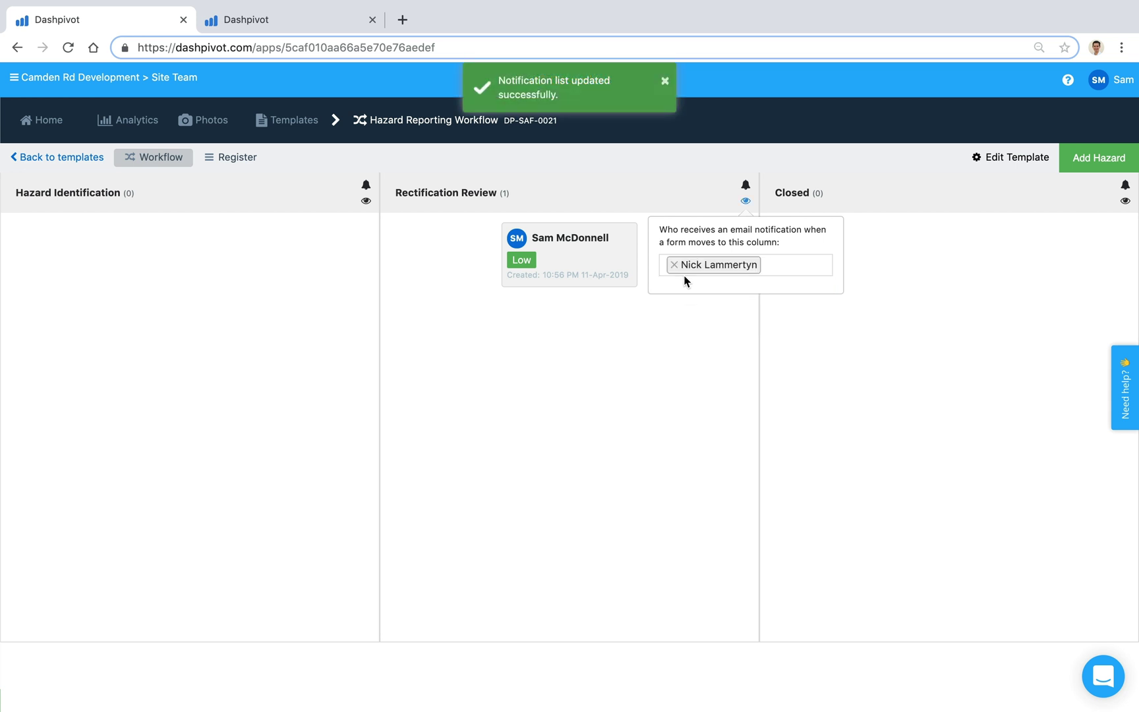
click(683, 197)
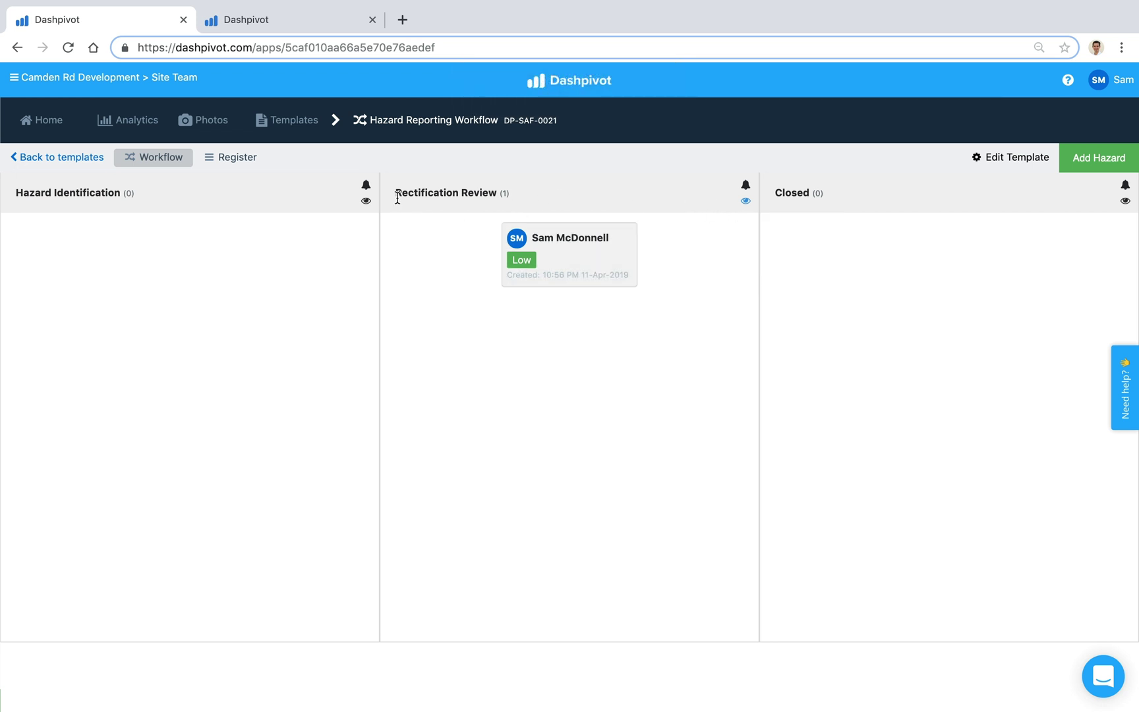
Step: Switch on your own email notifications for Rectification Review and dismiss the confirmation
drag(398, 196, 497, 194)
click(485, 224)
click(745, 187)
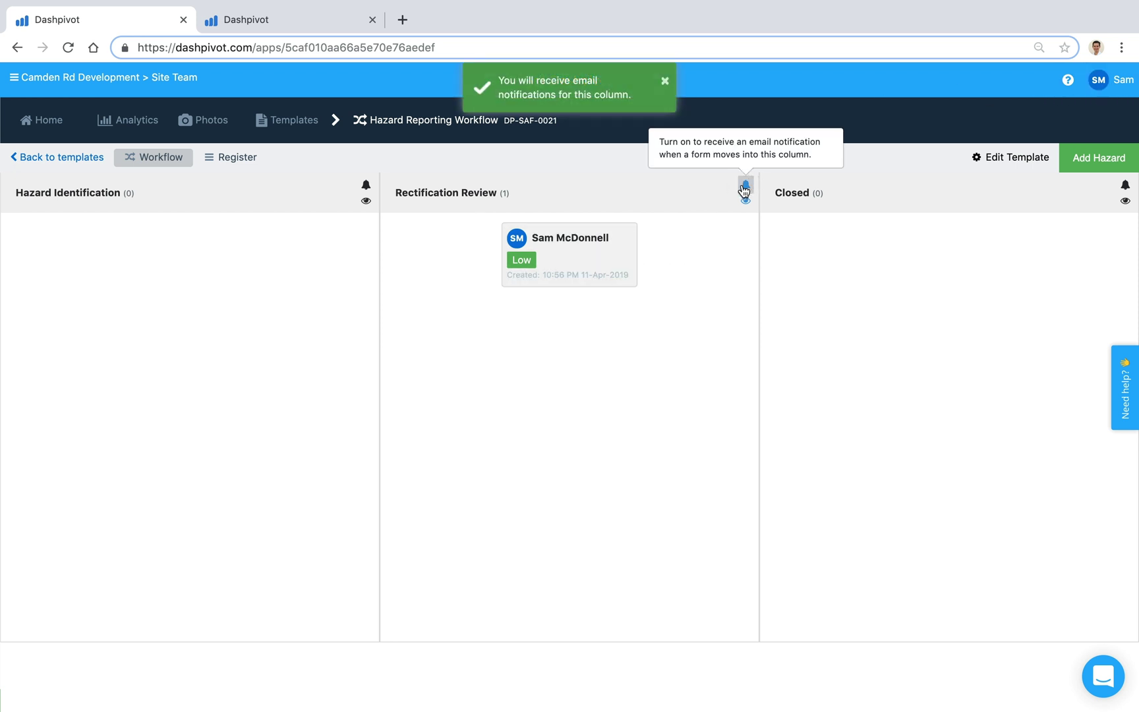
click(556, 101)
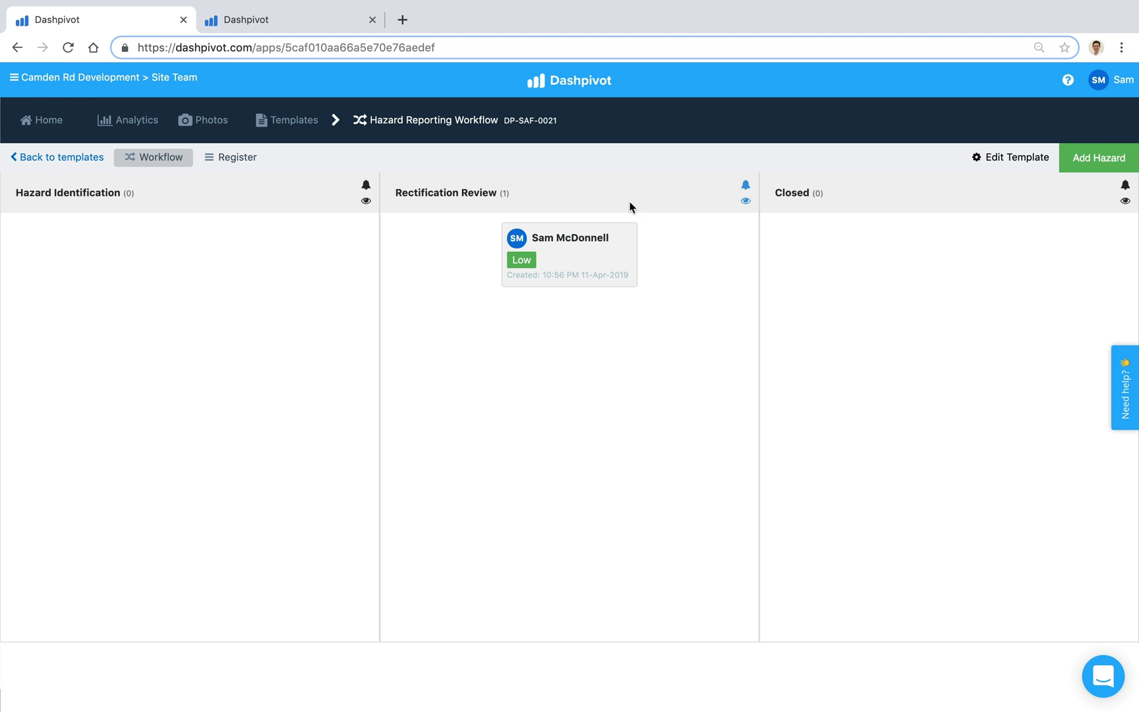
Step: Reopen the hazard report and enter the rectification comment 'test'
click(618, 251)
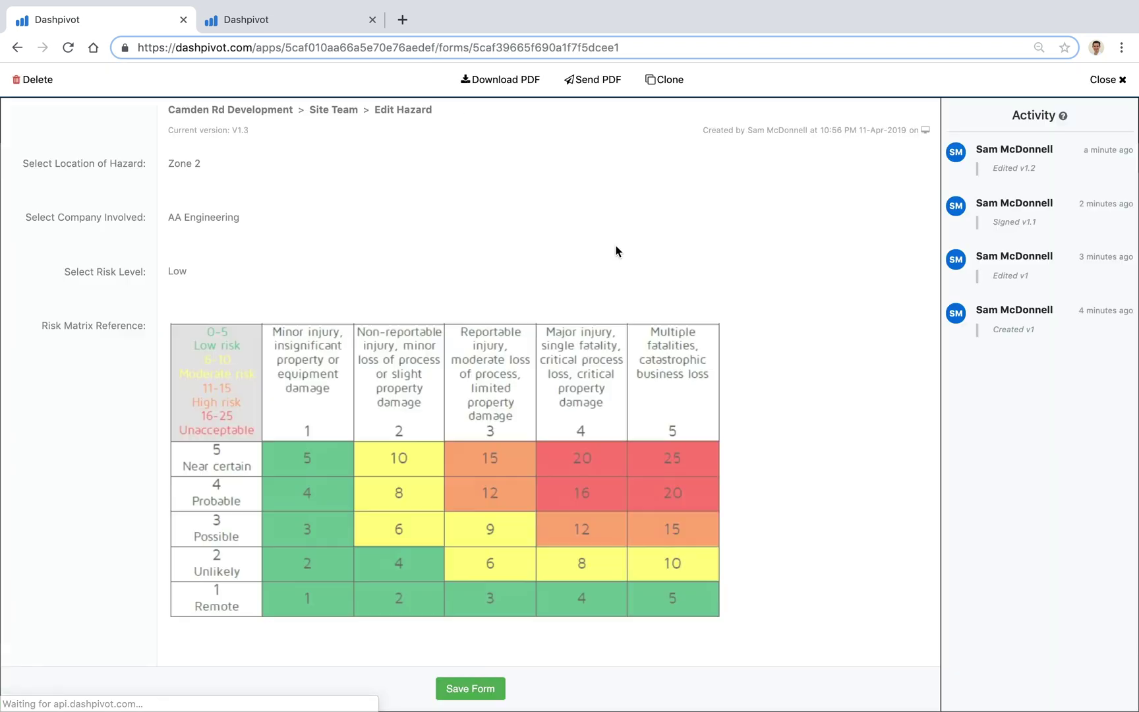
scroll(233, 398, down, 8)
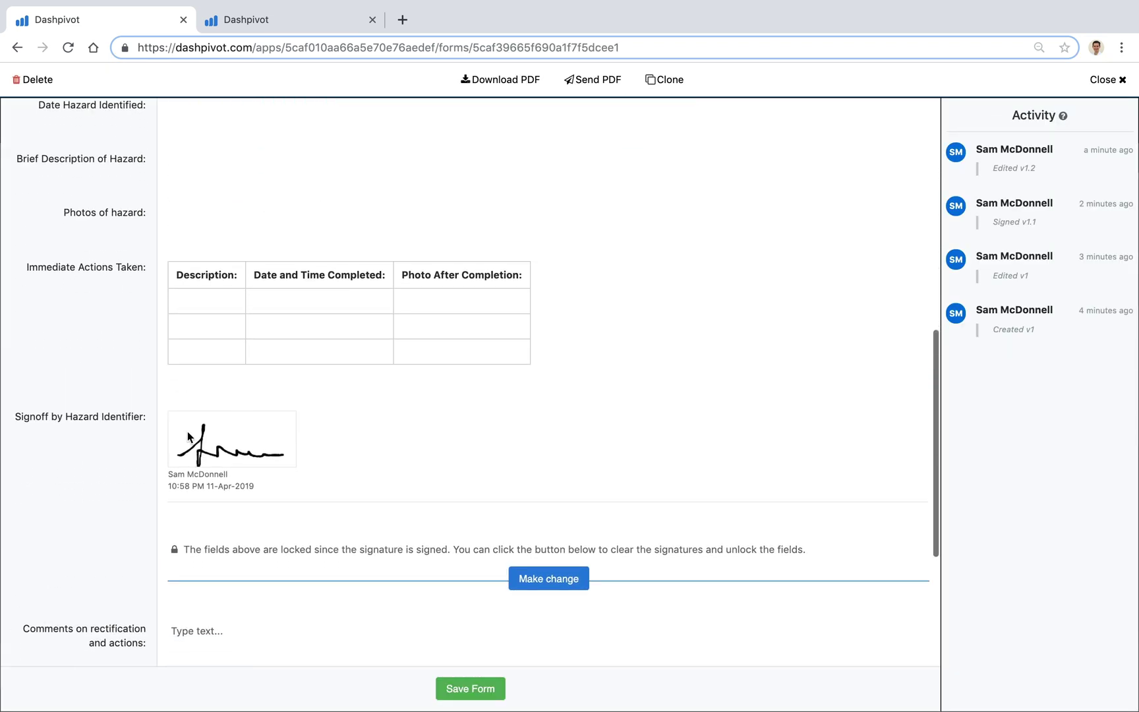
scroll(105, 506, down, 4)
click(217, 397)
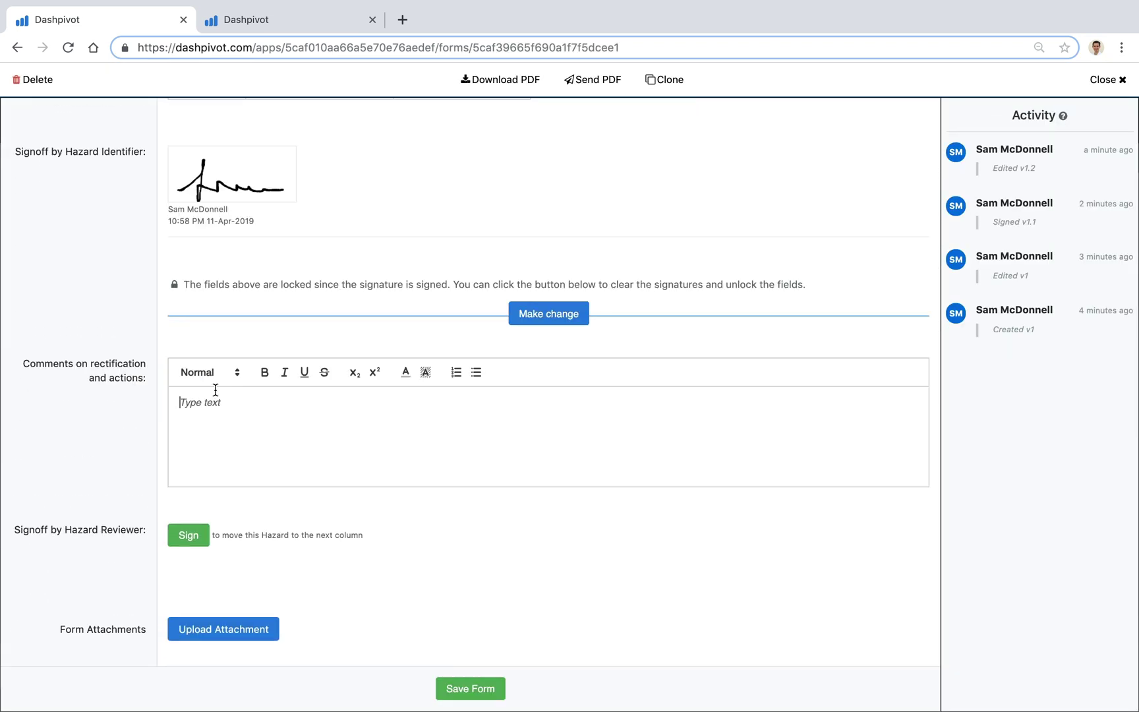
text(test)
click(97, 401)
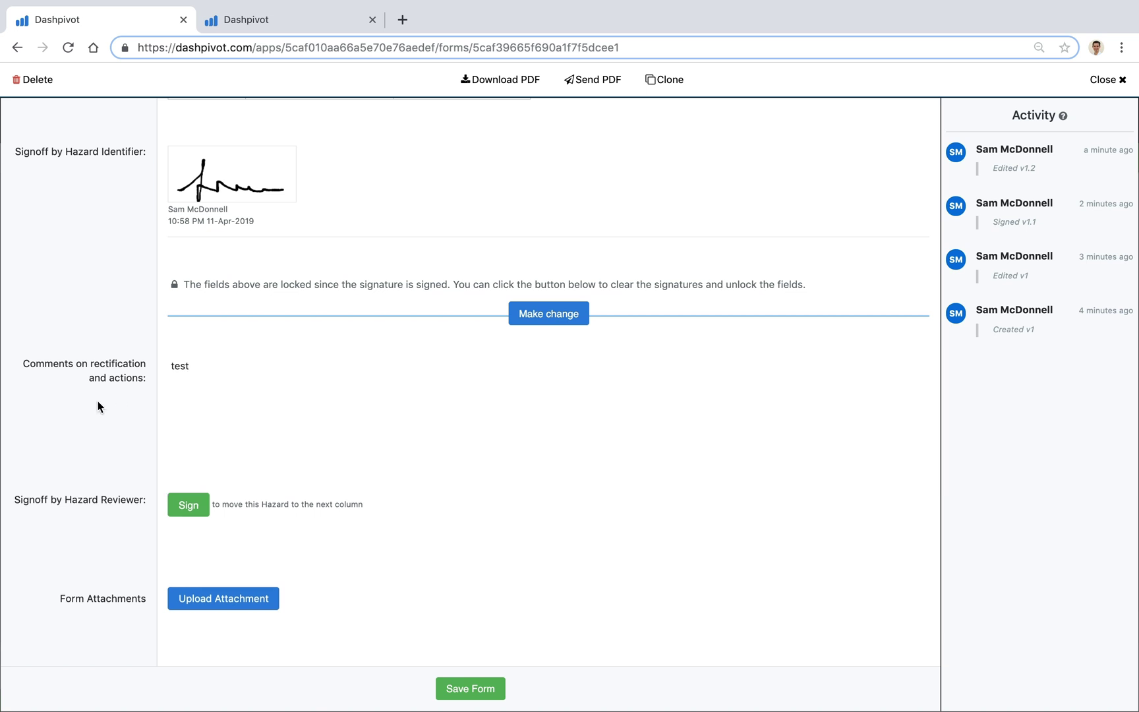
Step: Sign off as Hazard Reviewer and save, applying the 11-Apr-2019 signature
click(186, 505)
click(521, 481)
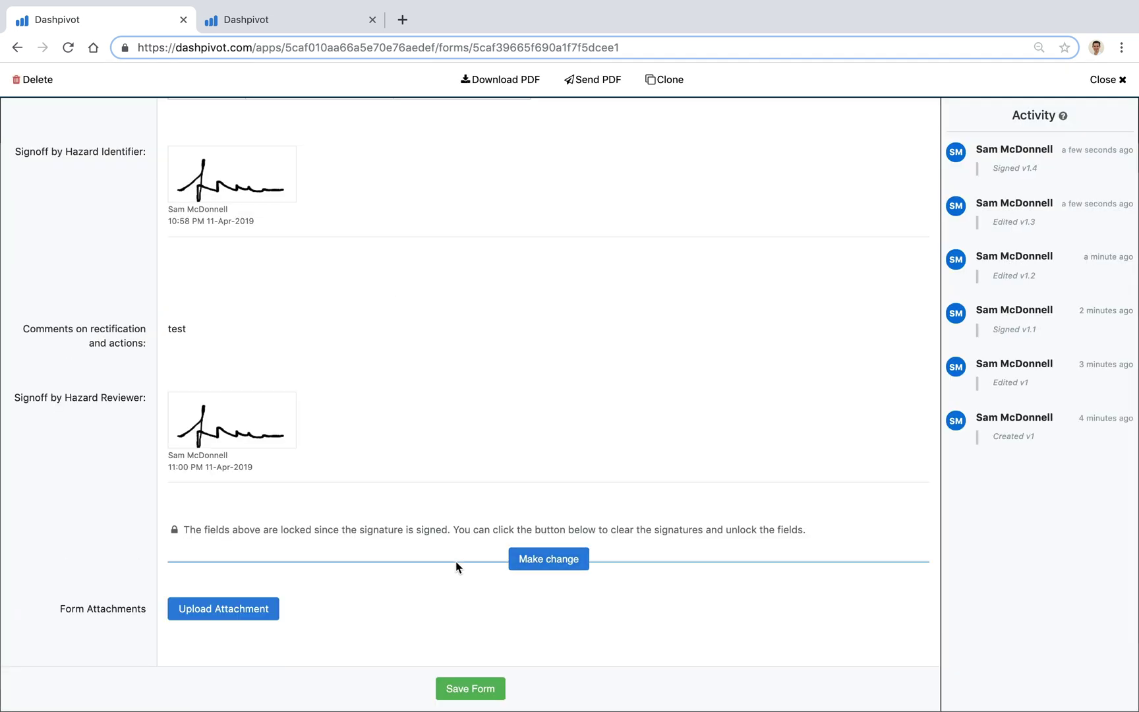
scroll(451, 557, down, 1)
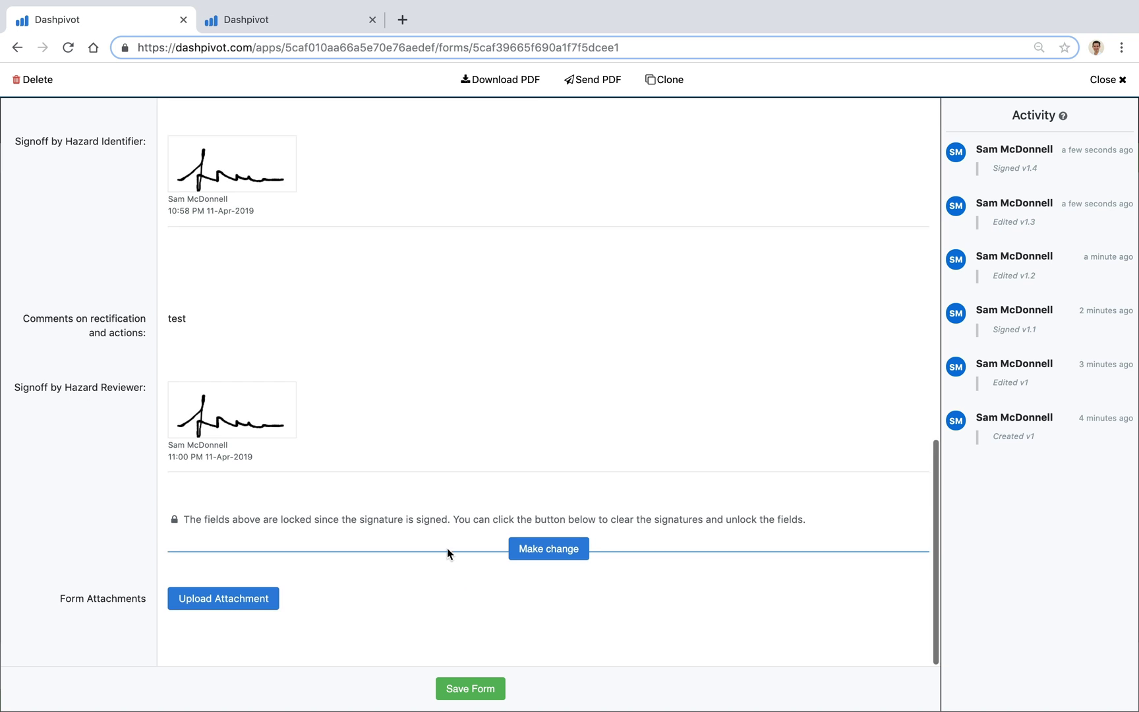
click(471, 690)
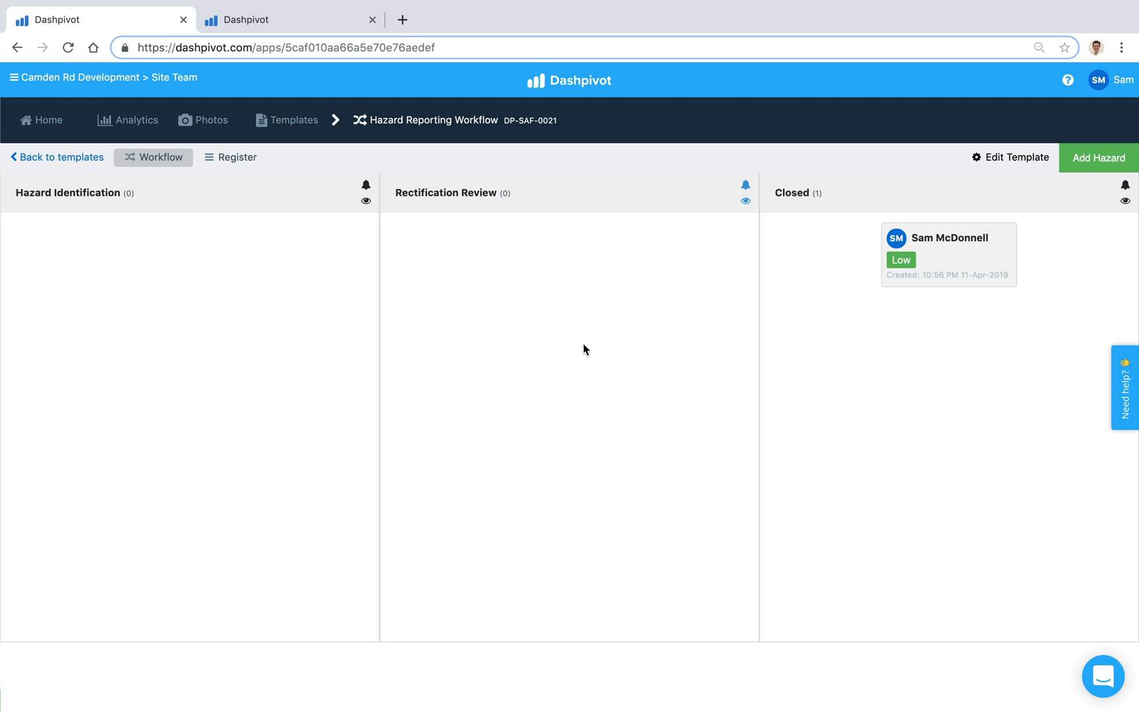
click(325, 26)
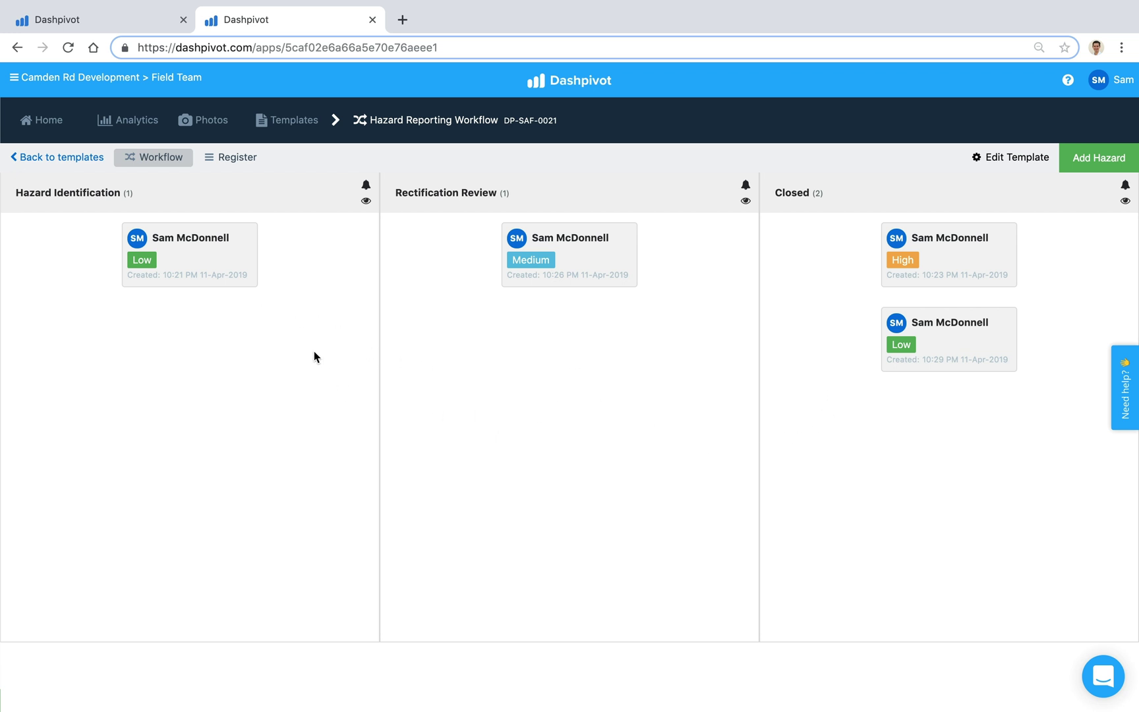
Step: Show the Register table of four hazard records and scan across its columns
click(238, 165)
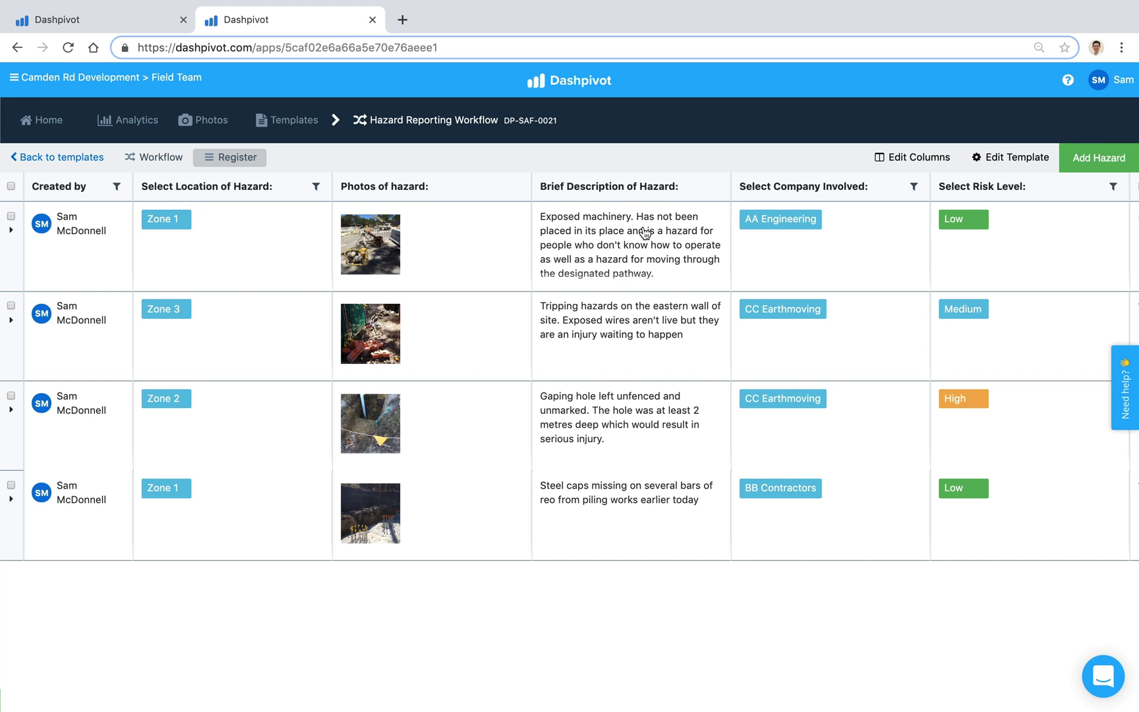
scroll(683, 247, right, 5)
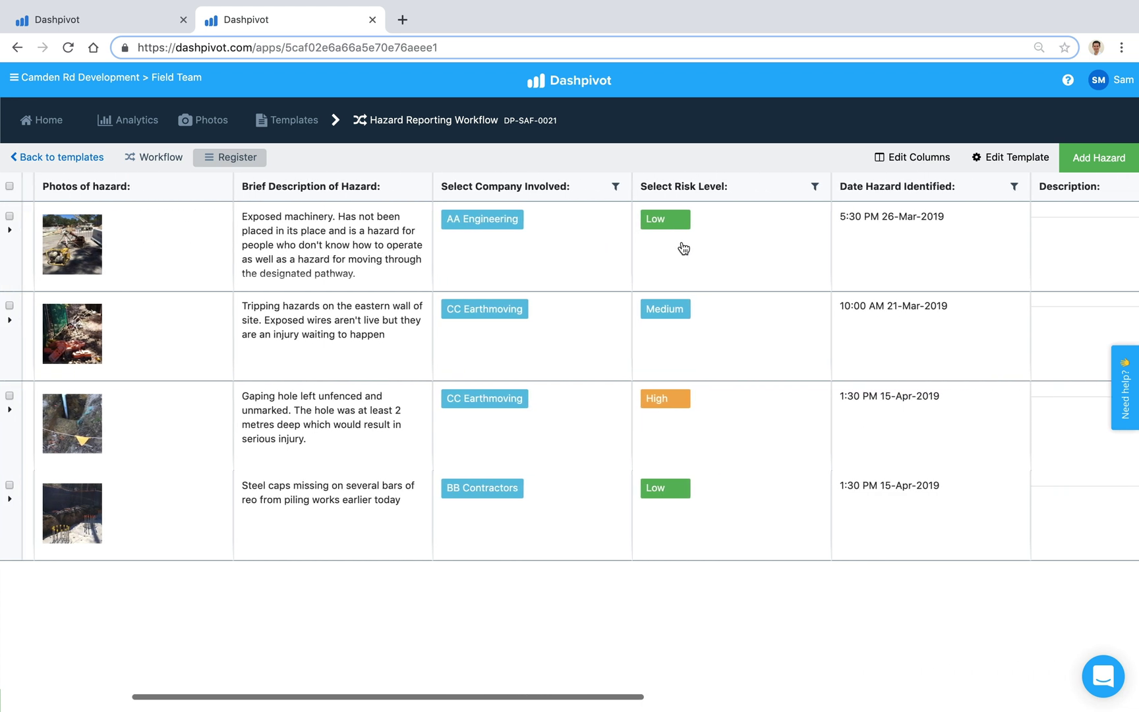
scroll(684, 247, left, 5)
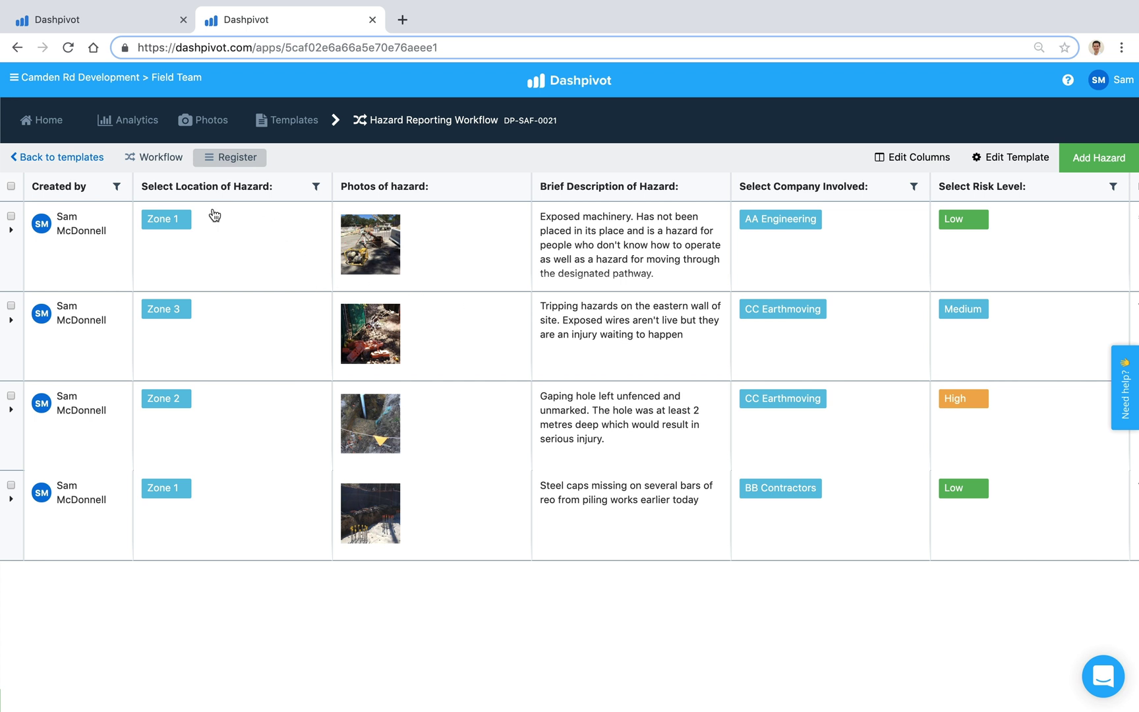
Step: Filter the Location column to Zone 1, leaving two Low-risk records; leave the date filter unset
click(315, 189)
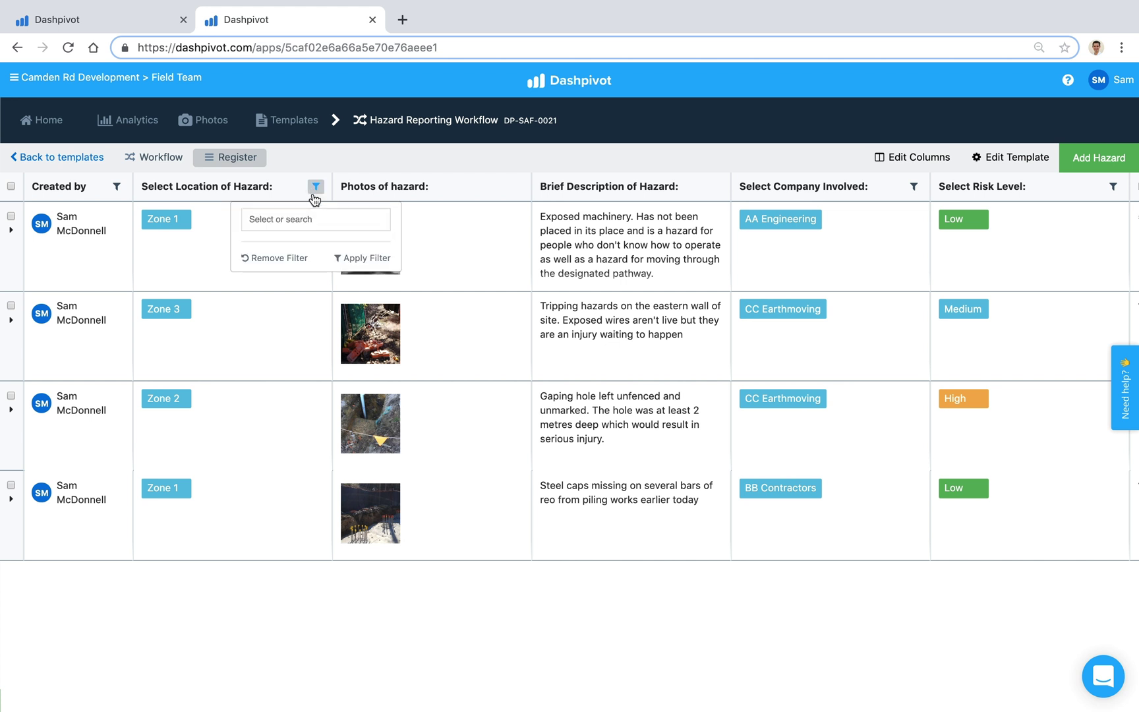
click(288, 229)
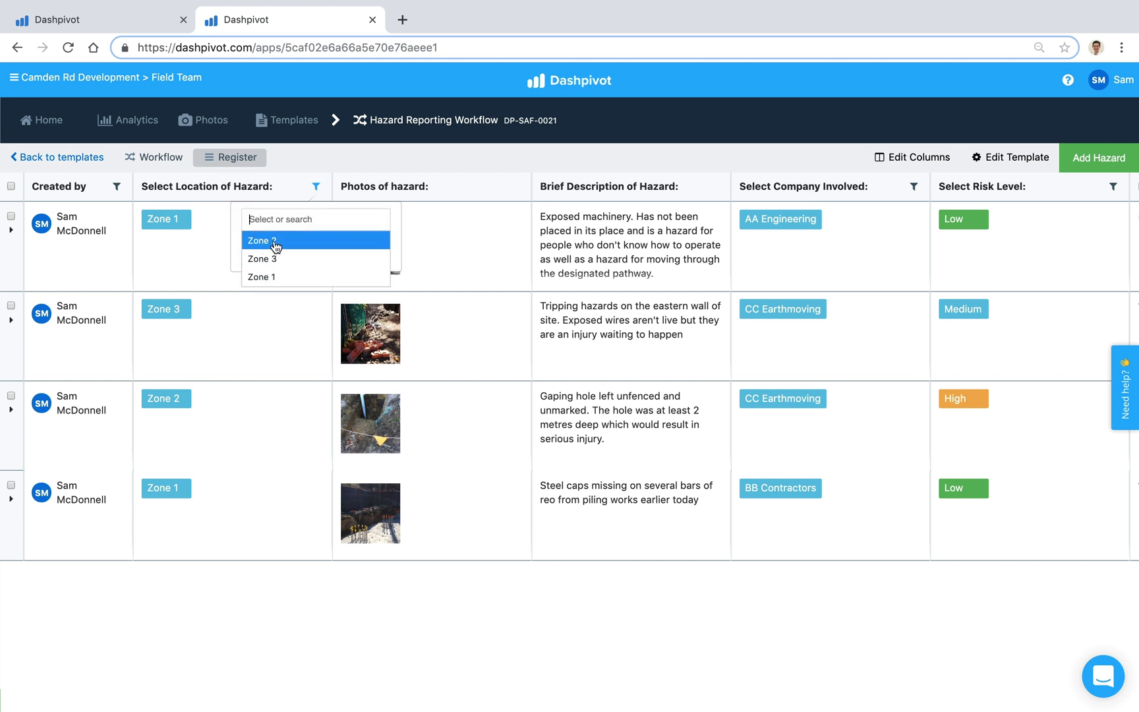
click(287, 277)
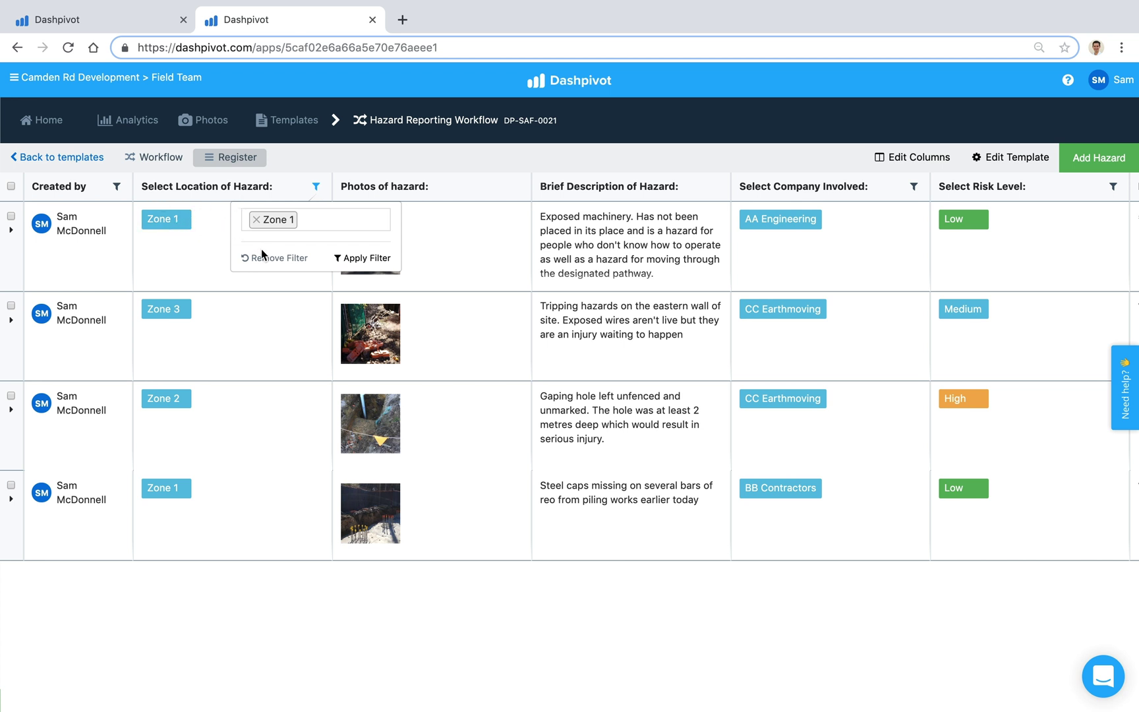
click(340, 260)
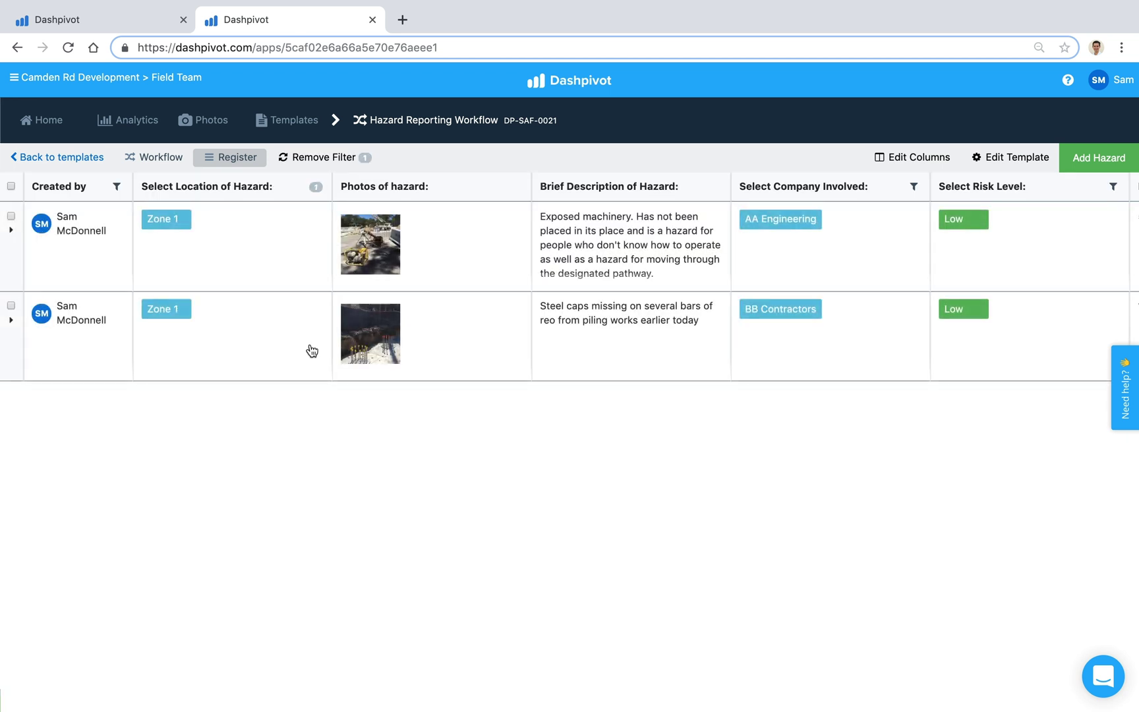
scroll(326, 310, right, 5)
click(1063, 187)
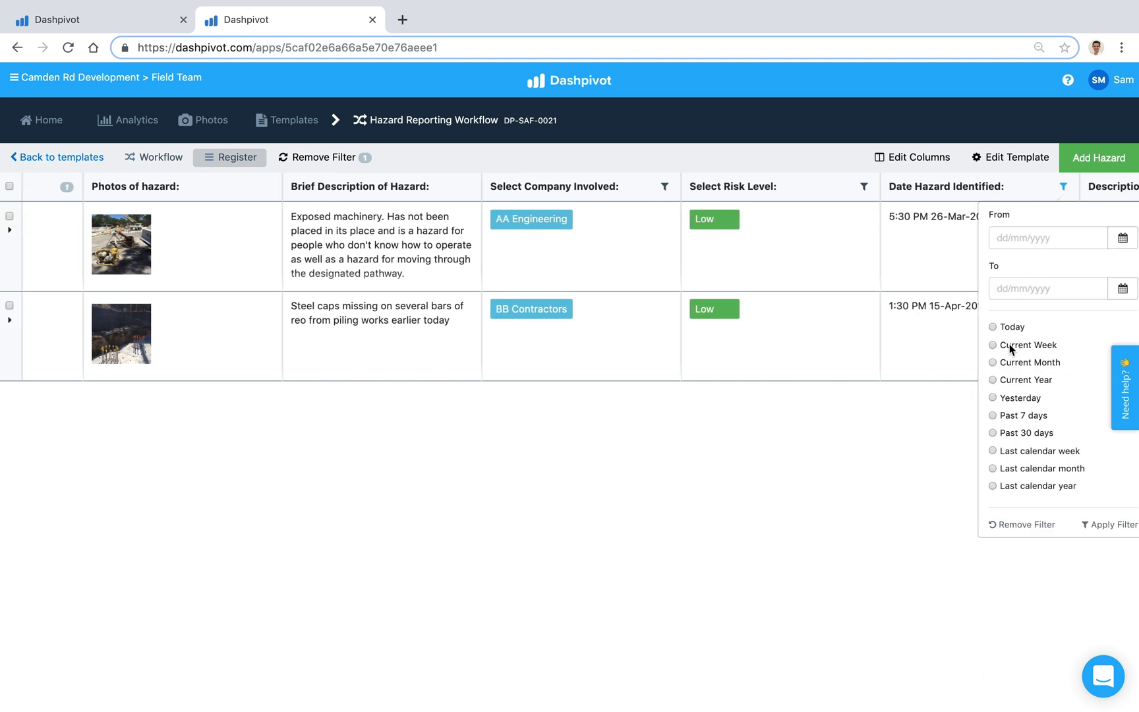
click(975, 378)
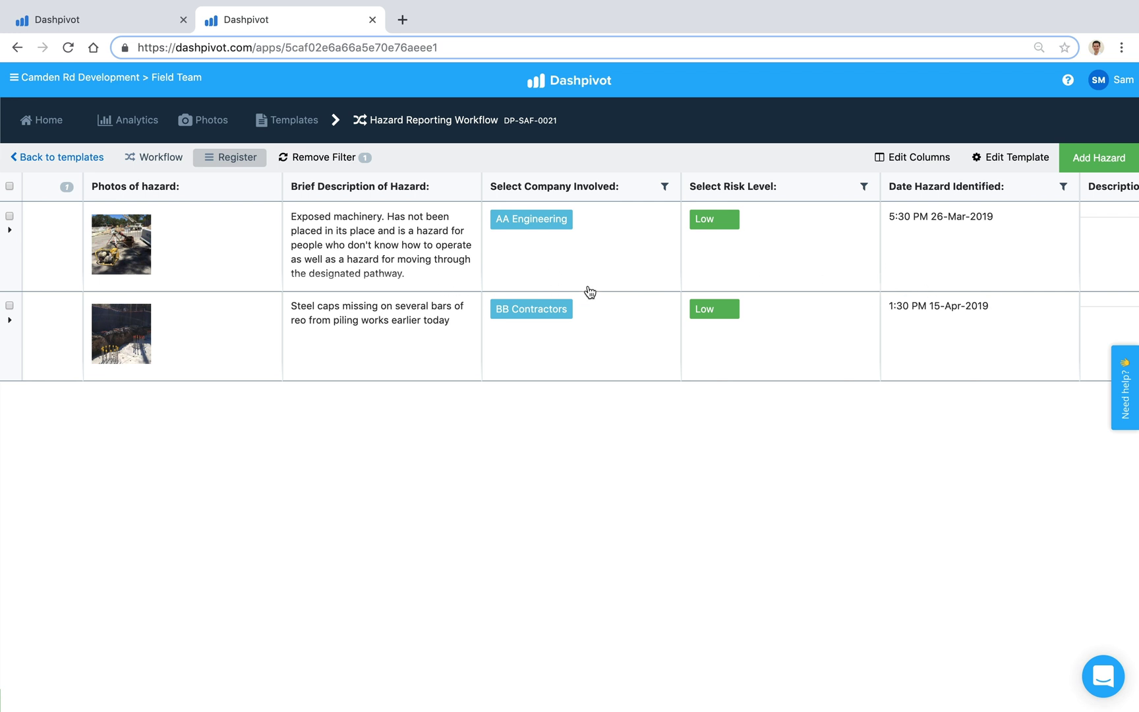
scroll(469, 266, left, 3)
scroll(470, 266, left, 5)
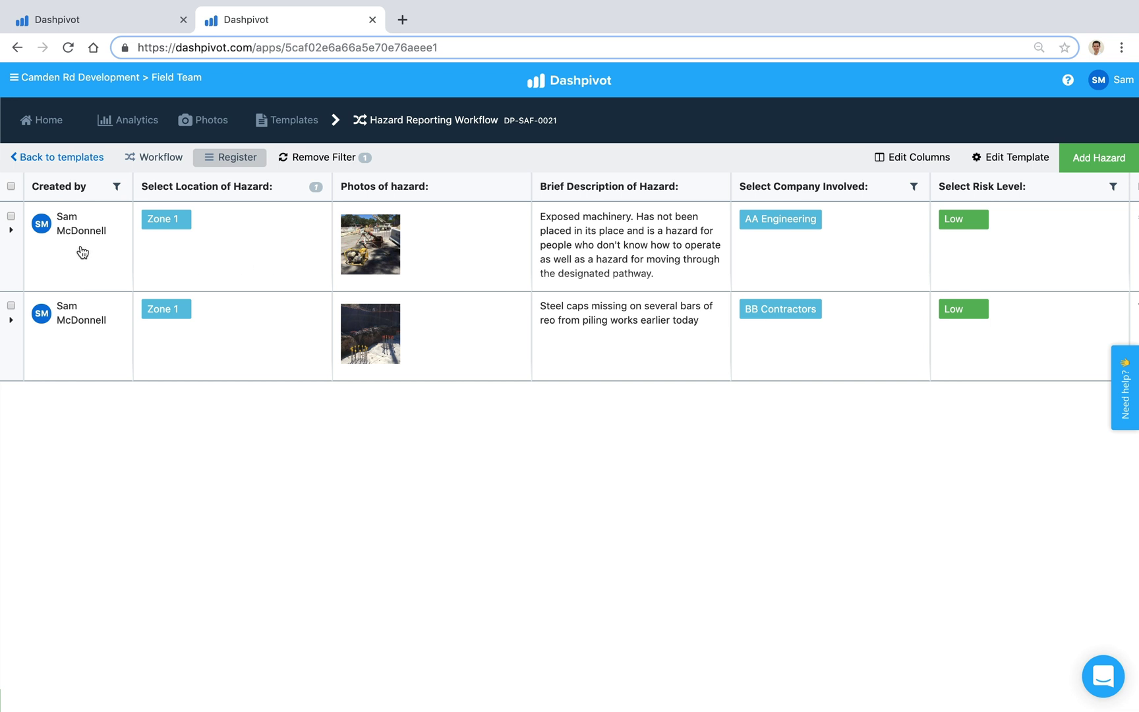
Step: Tick the first record, then the header checkbox to select both Zone 1 hazards
click(10, 217)
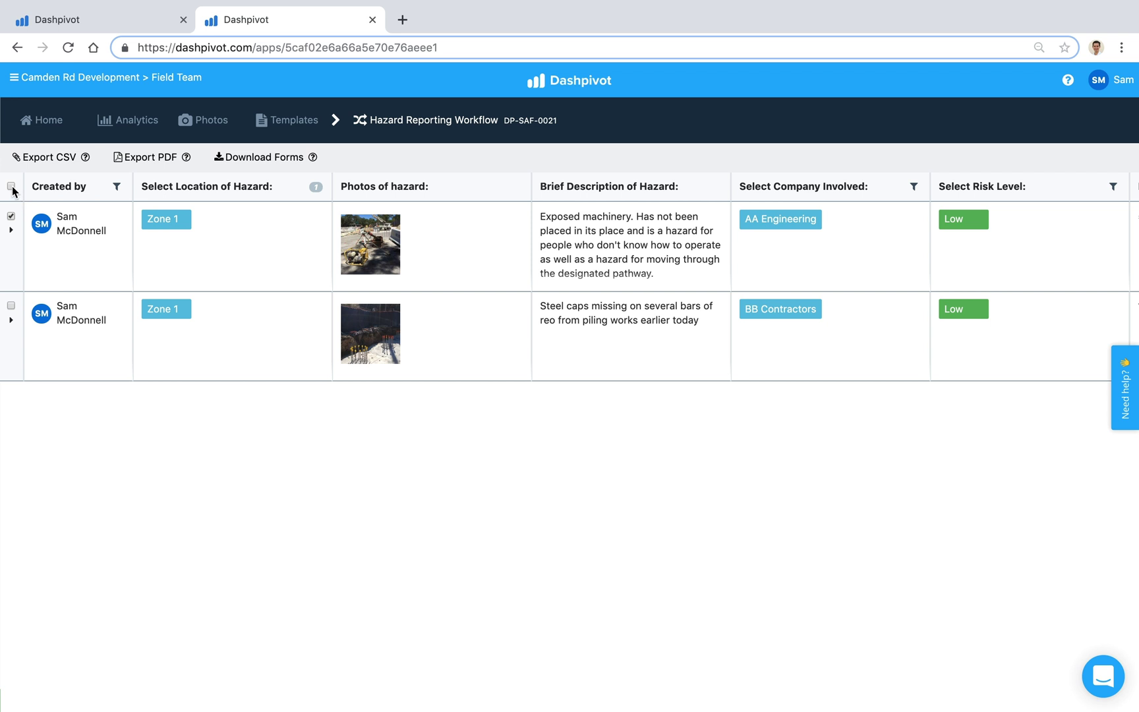
click(12, 186)
click(246, 236)
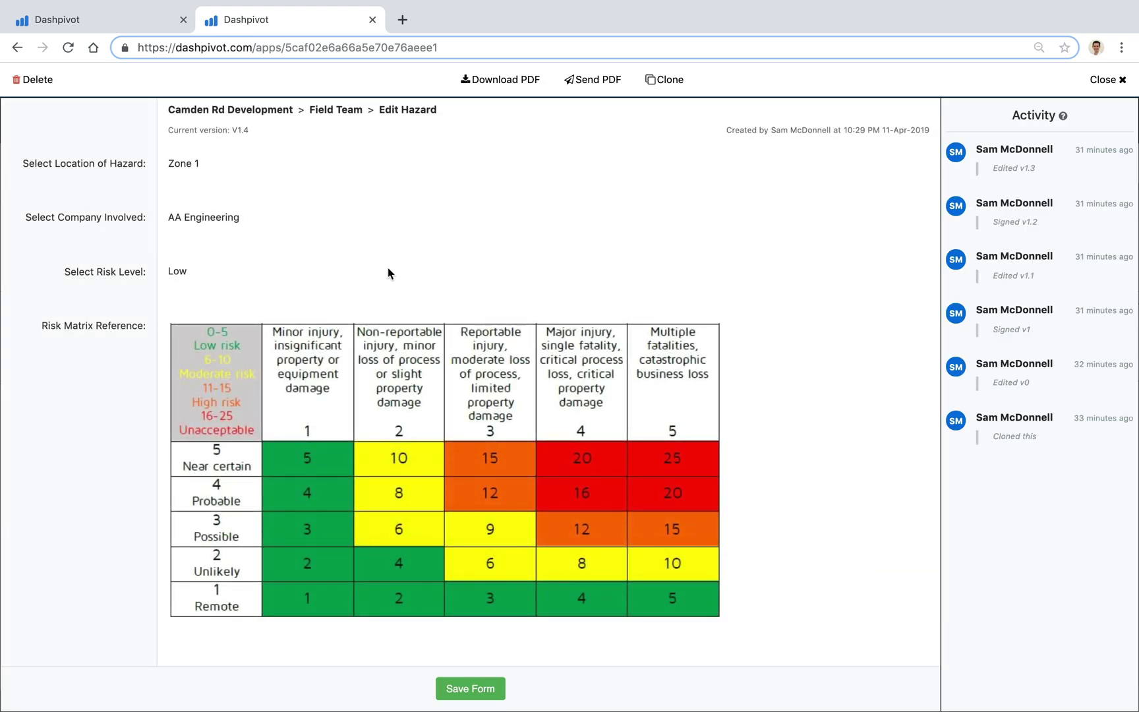
click(580, 93)
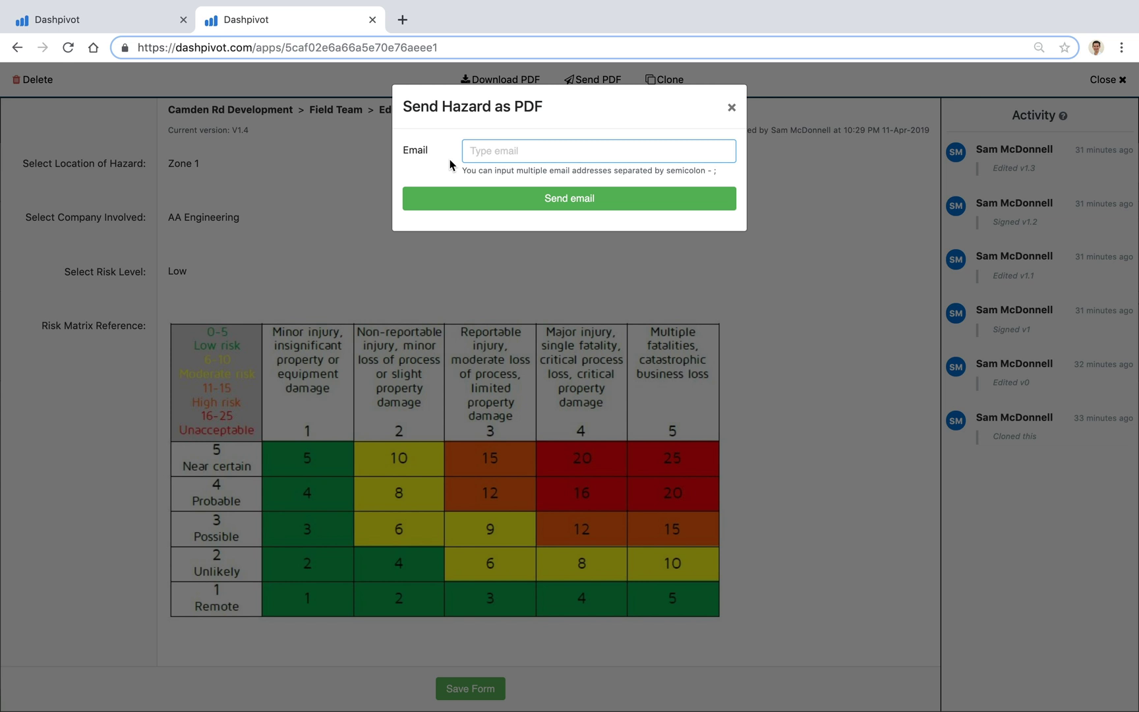
click(732, 108)
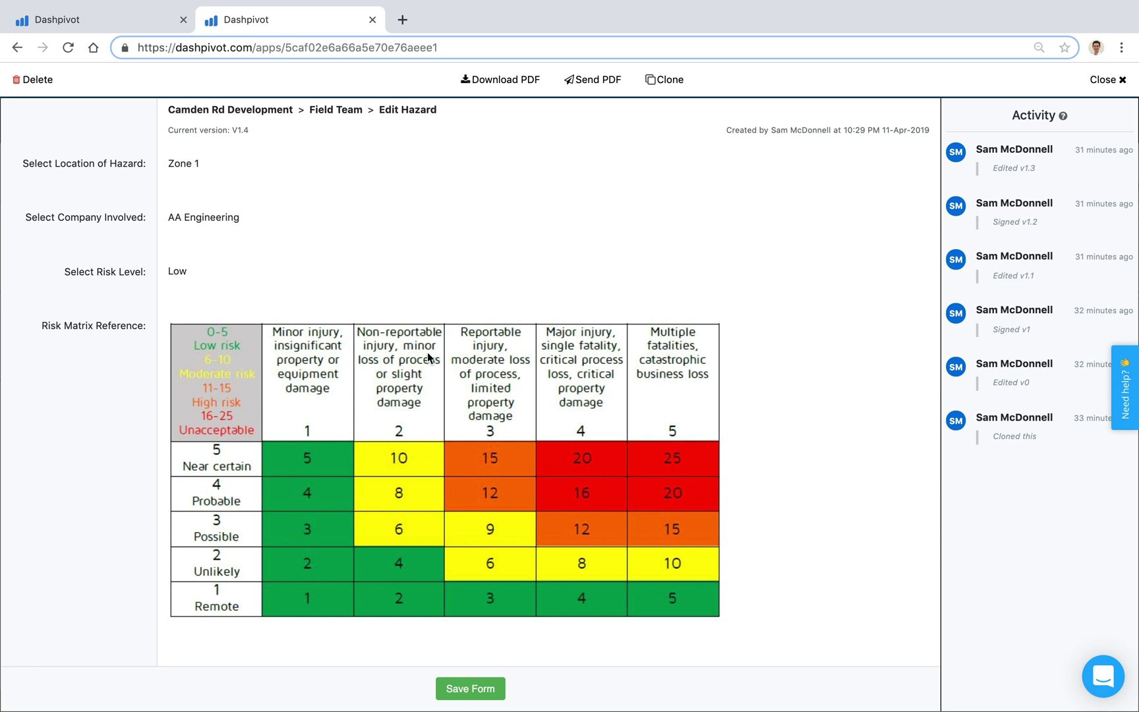
Step: Close the hazard record, return to the Site Team's templates list, and start adding a template
click(1105, 79)
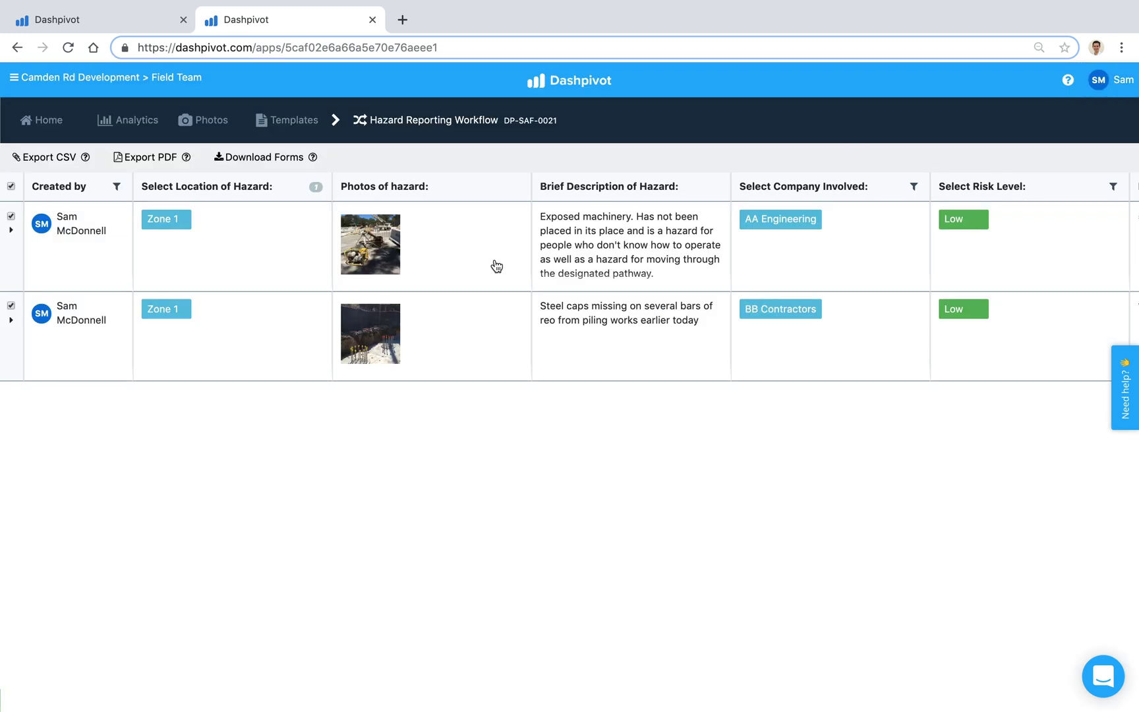
click(309, 135)
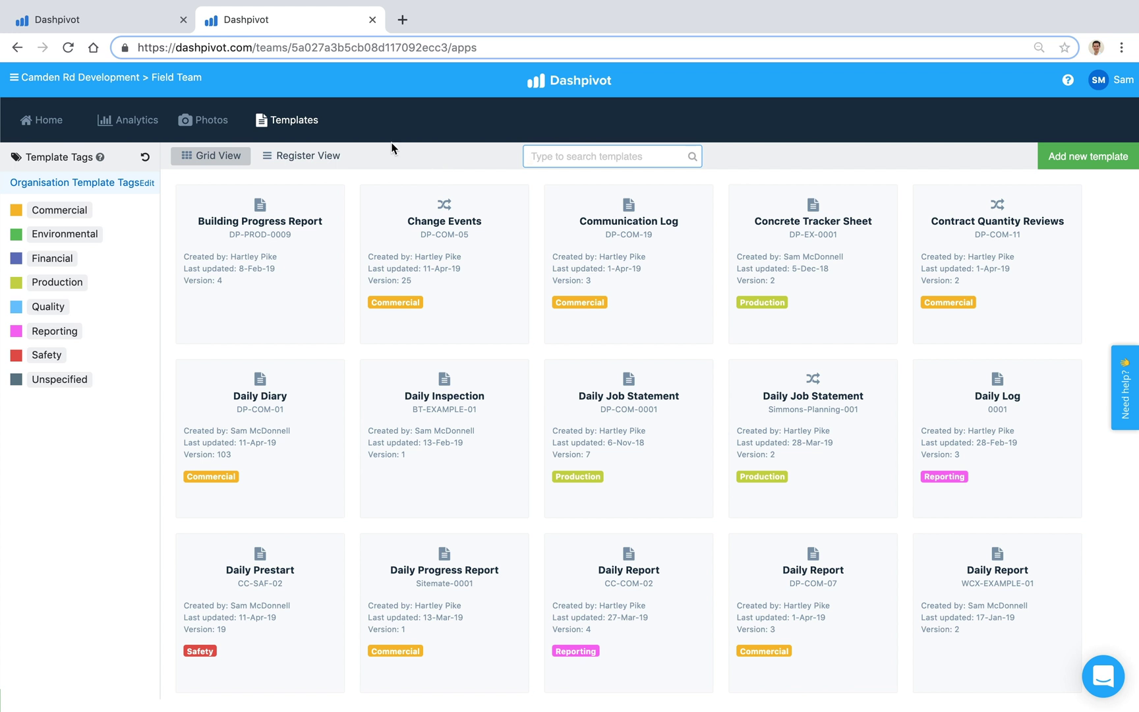
click(151, 29)
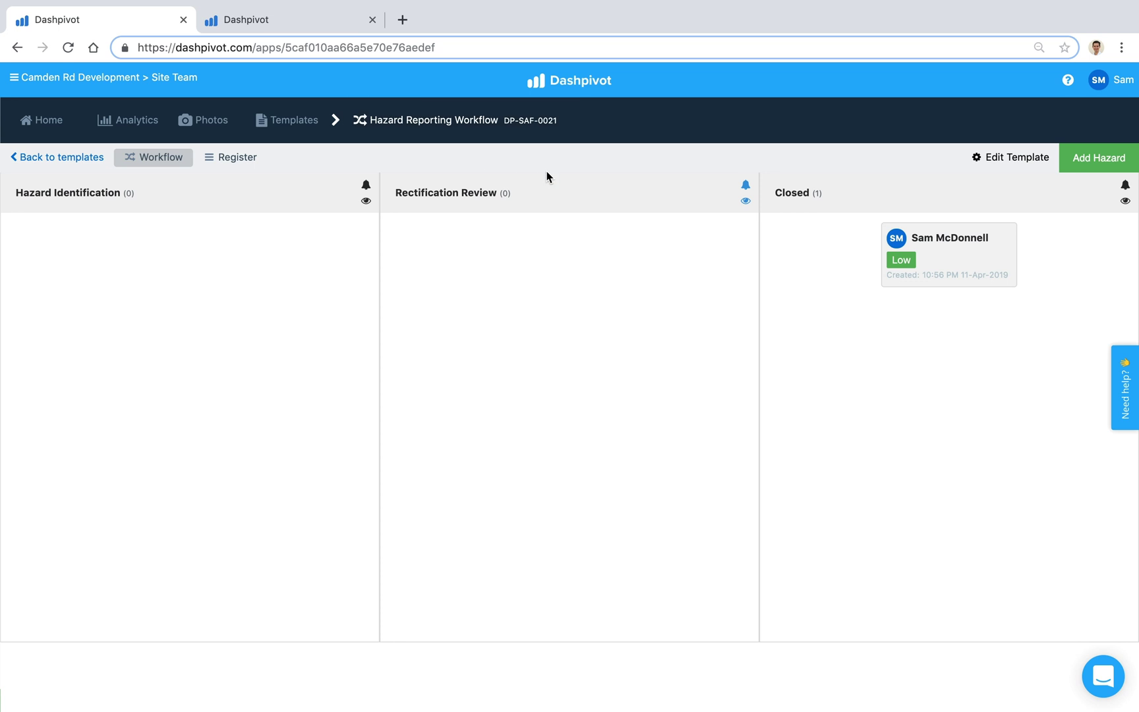
click(295, 136)
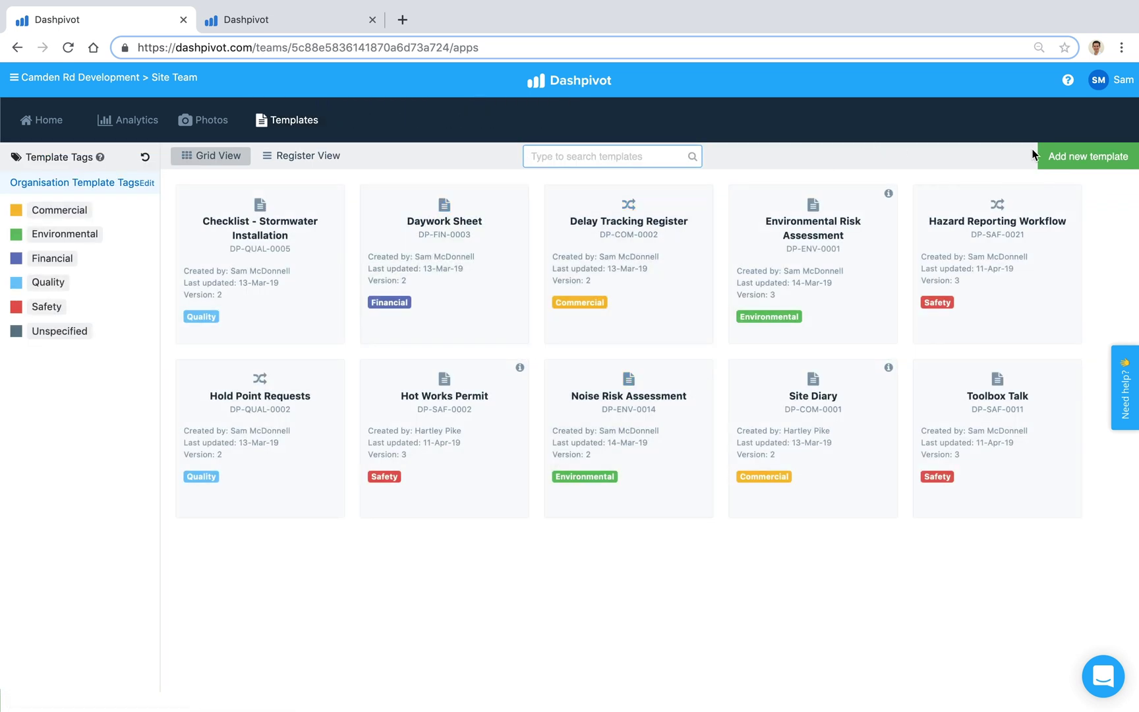
click(1057, 160)
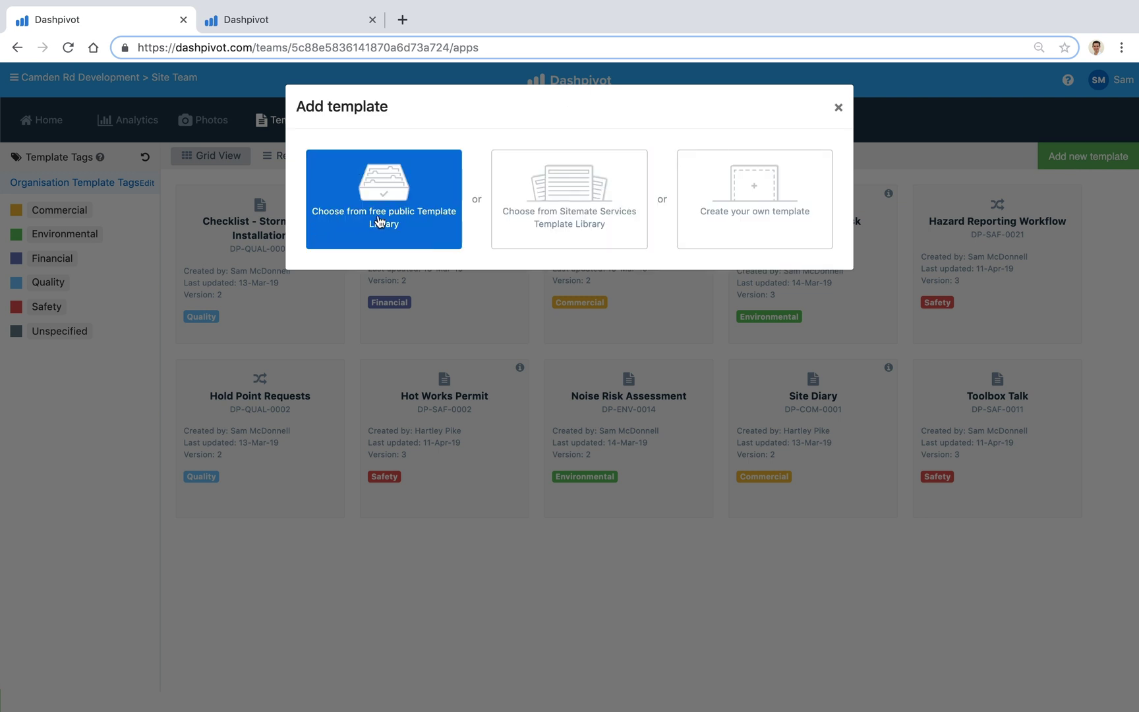
Step: Search the free public Template Library for 'hazard' and add Hazard Reporting Workflow (DP-SAF-0021)
click(433, 179)
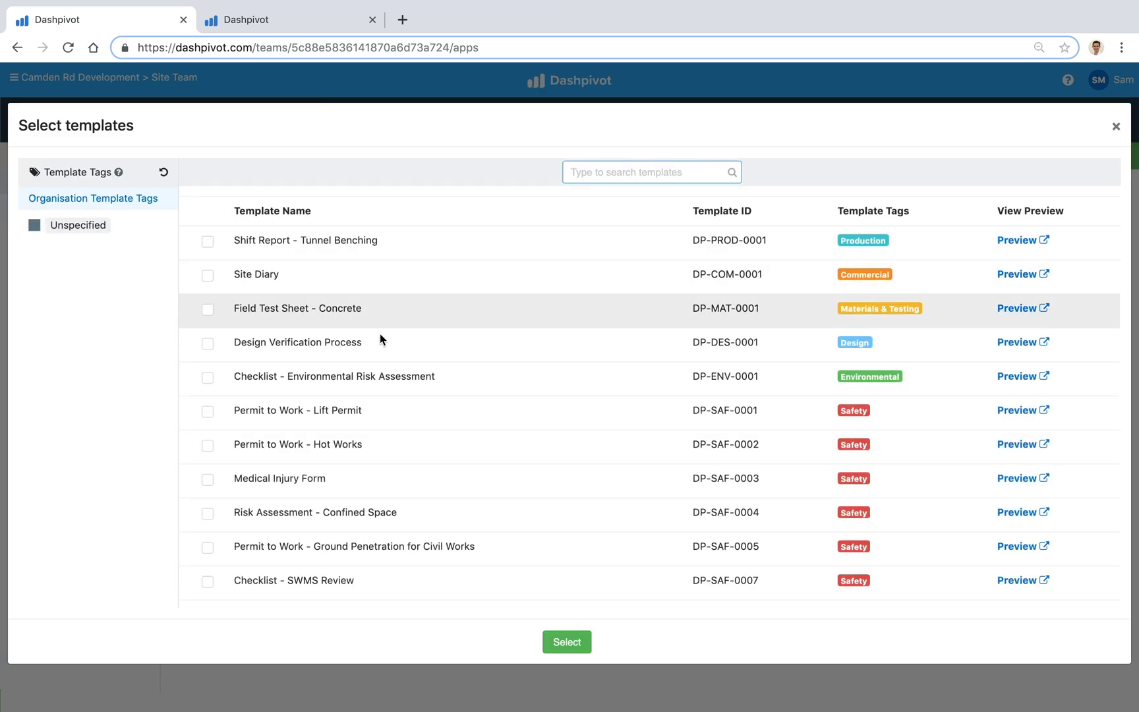
scroll(392, 485, down, 5)
scroll(391, 485, up, 5)
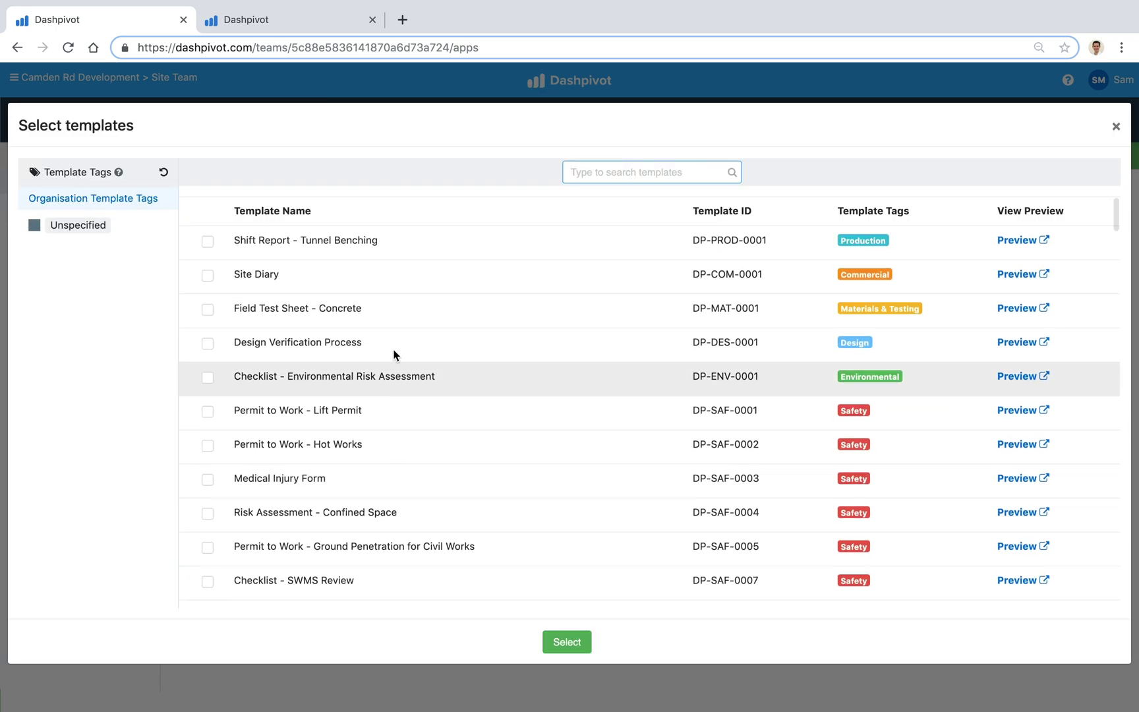
text(haz)
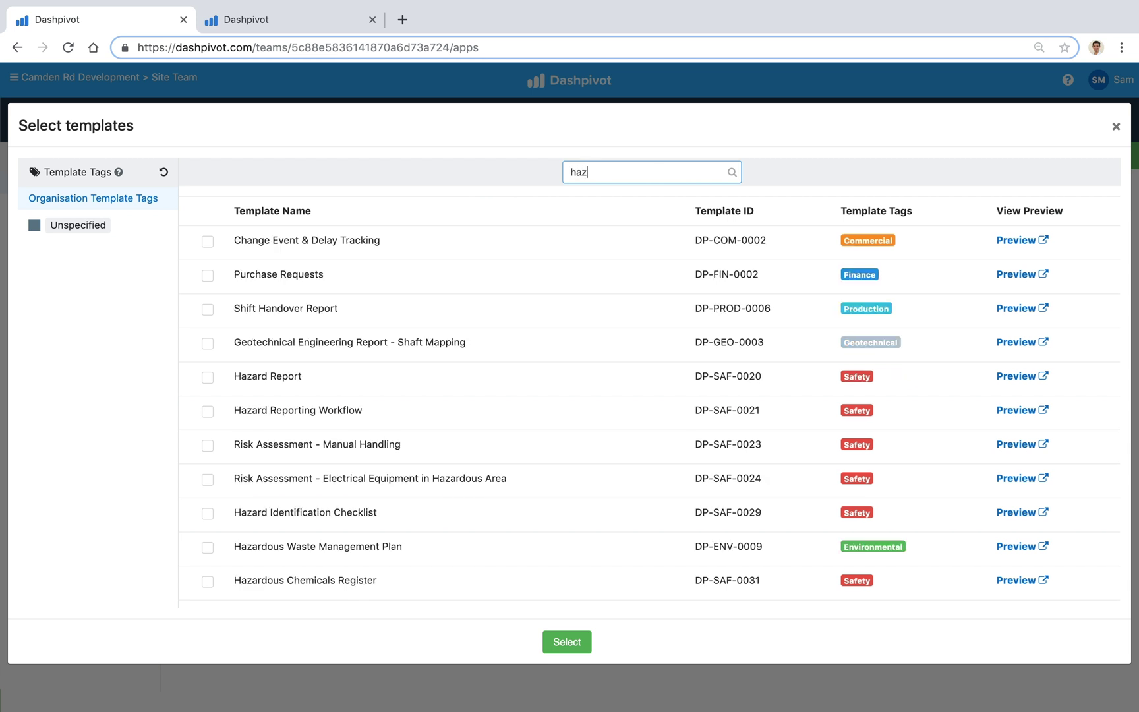
text(ard)
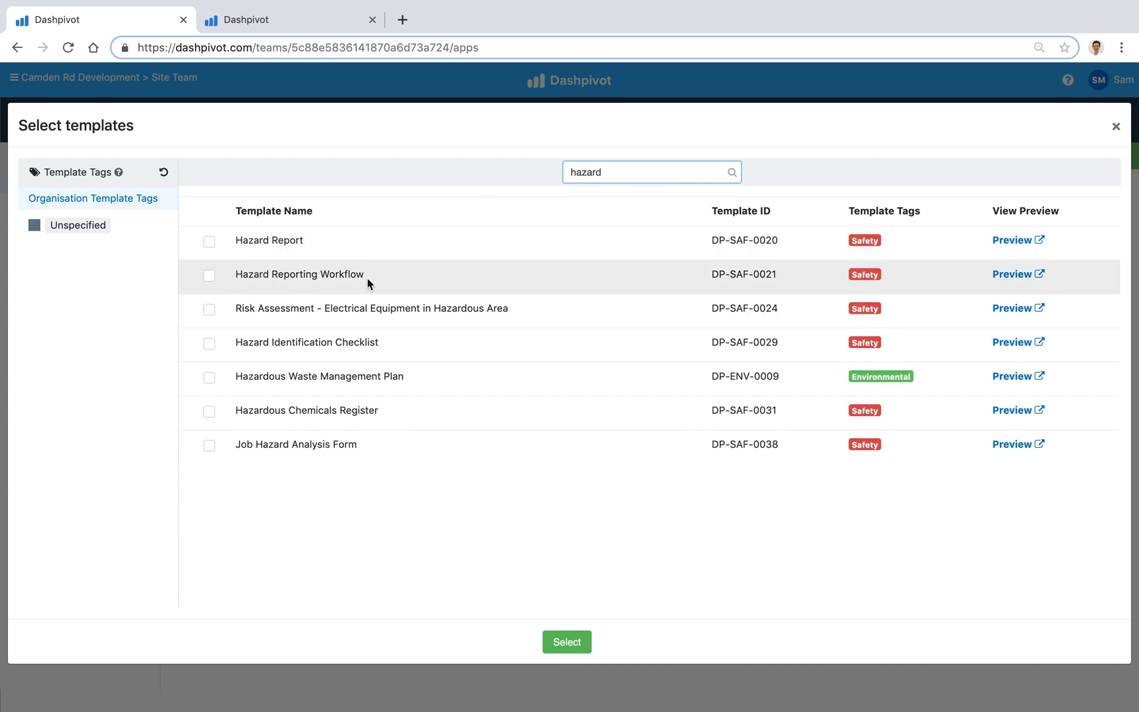
click(209, 276)
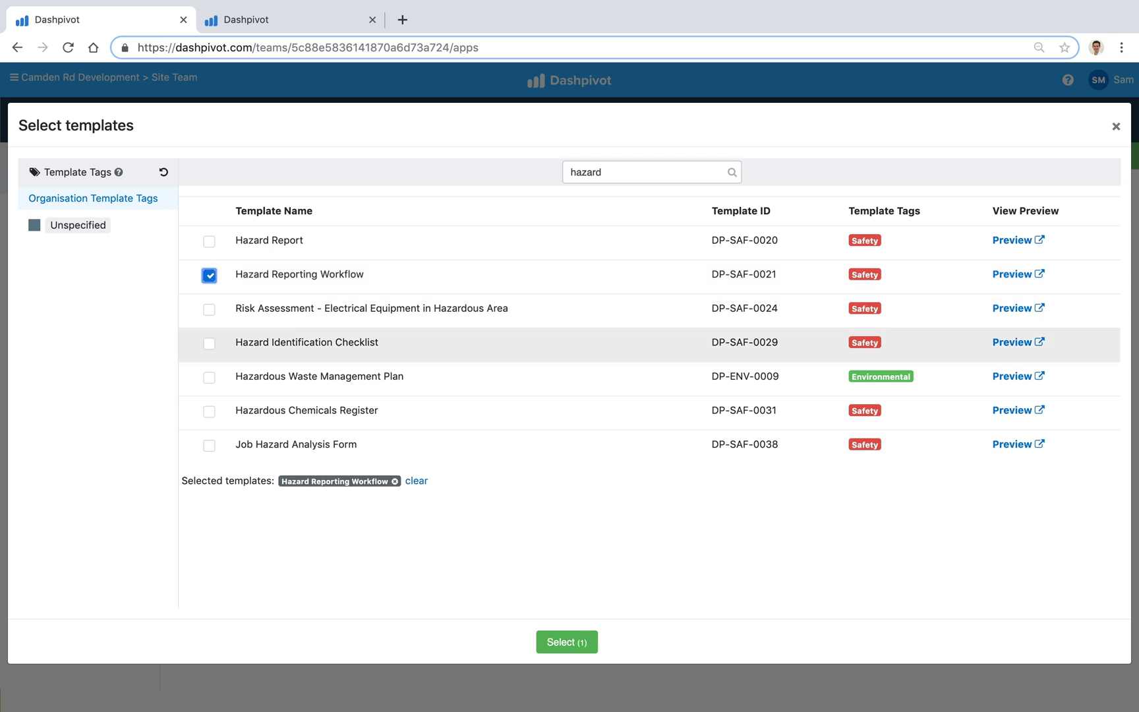
click(1114, 127)
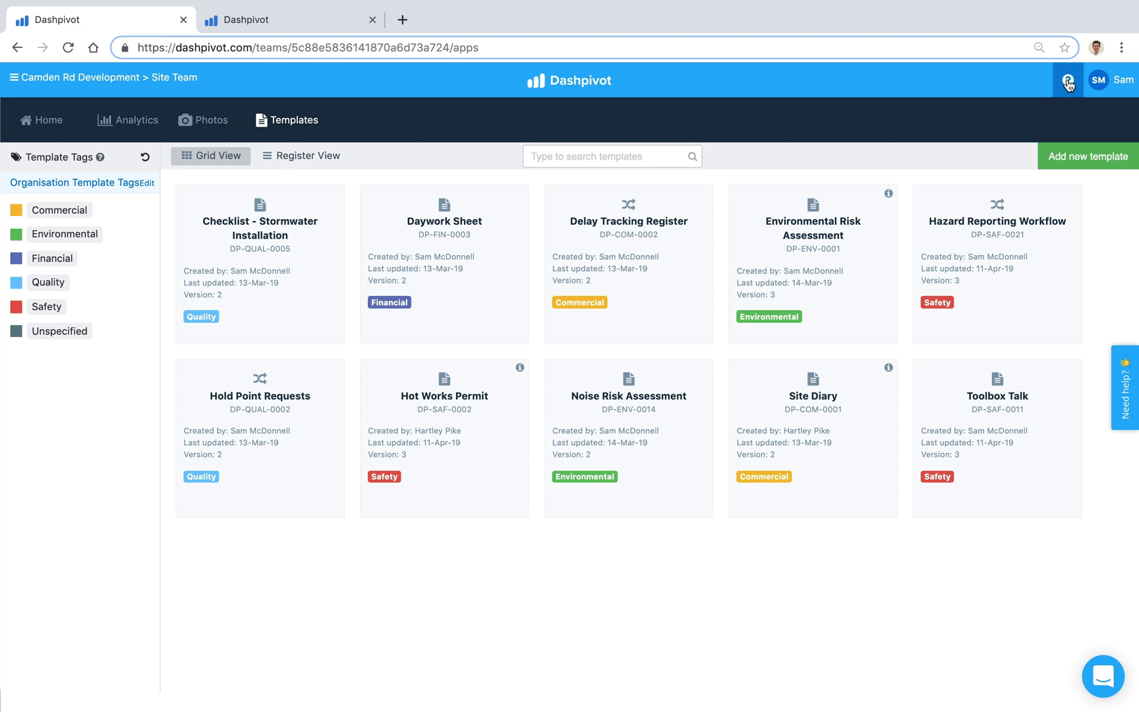
click(1068, 82)
click(904, 138)
text(workflow)
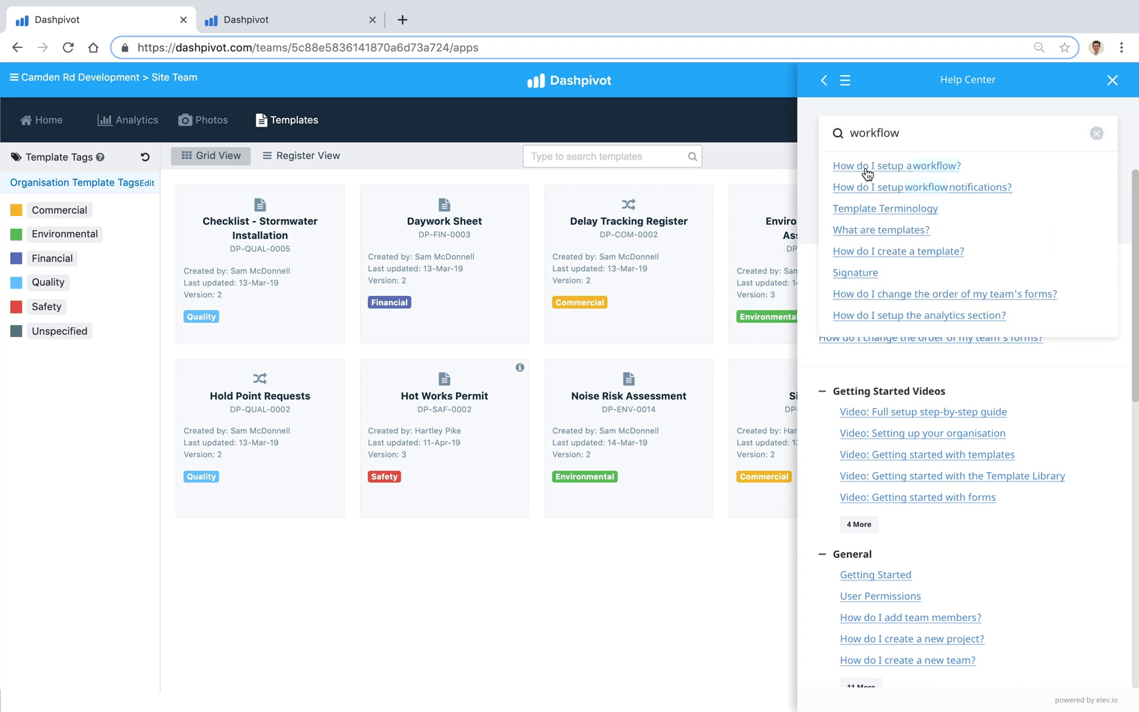
click(867, 169)
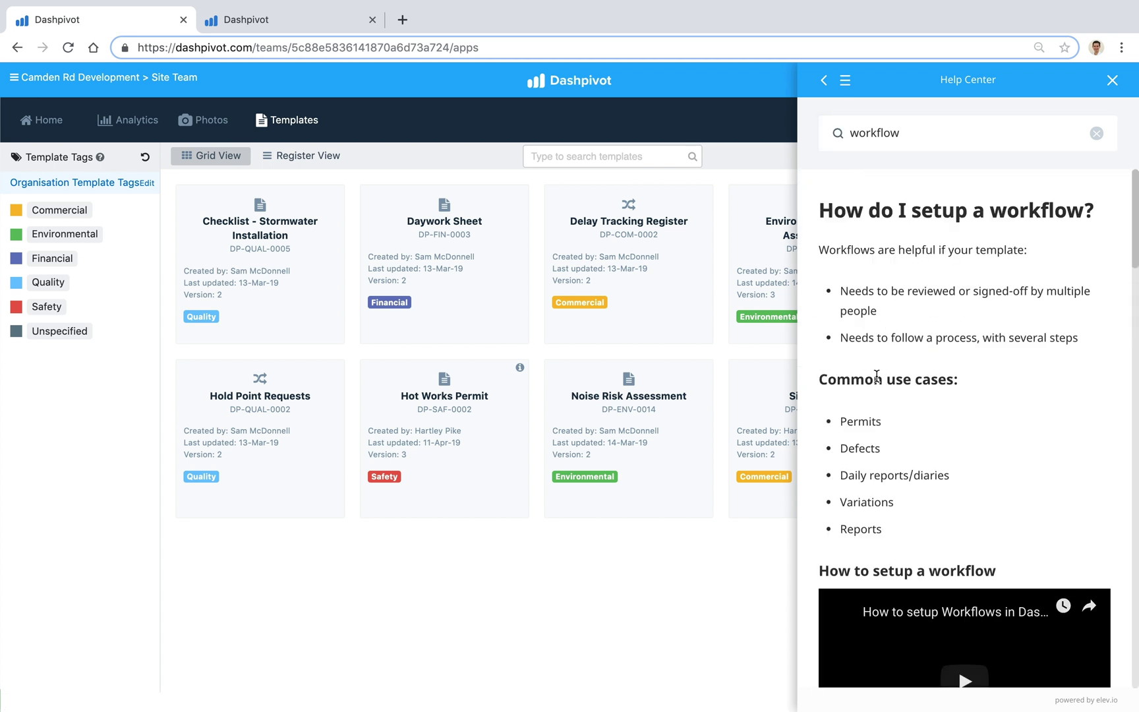
scroll(896, 337, down, 4)
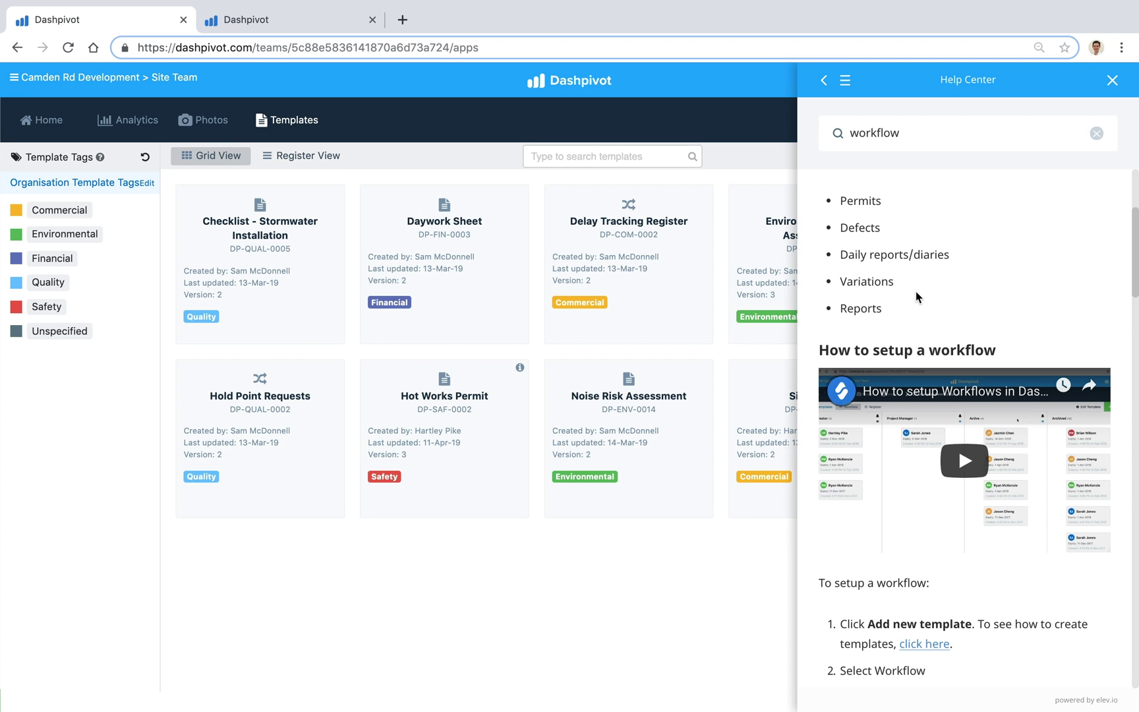
click(1112, 80)
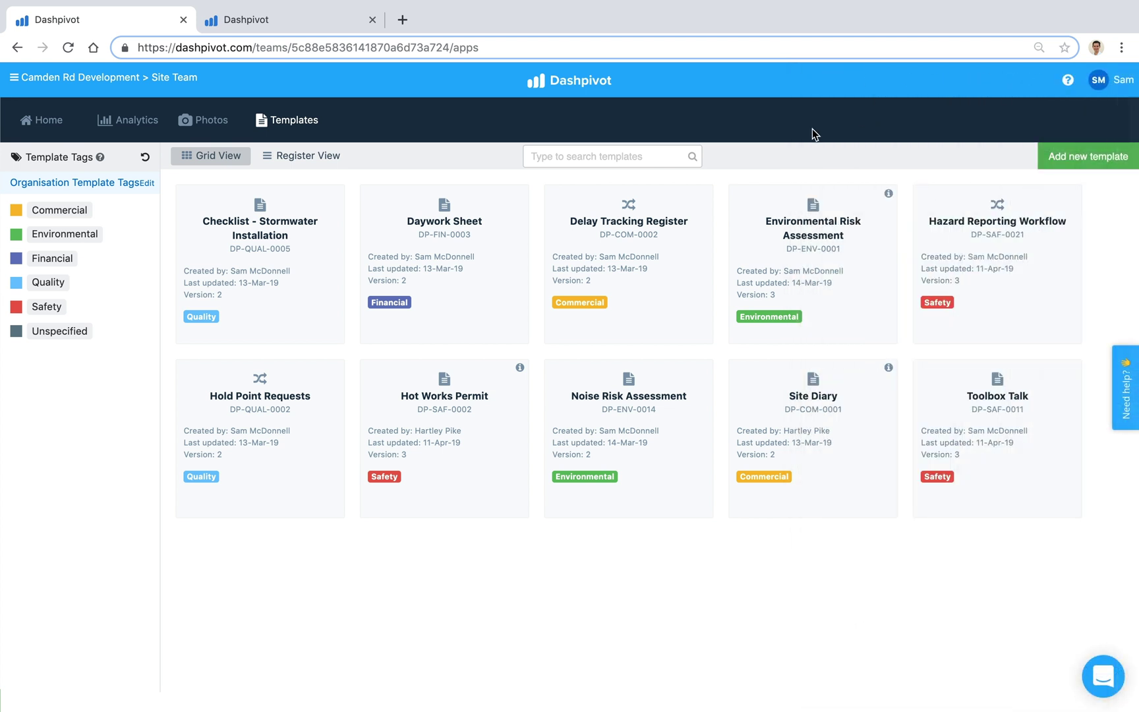
Step: Bring up the Intercom support chat messenger from the bottom-right launcher
click(1103, 676)
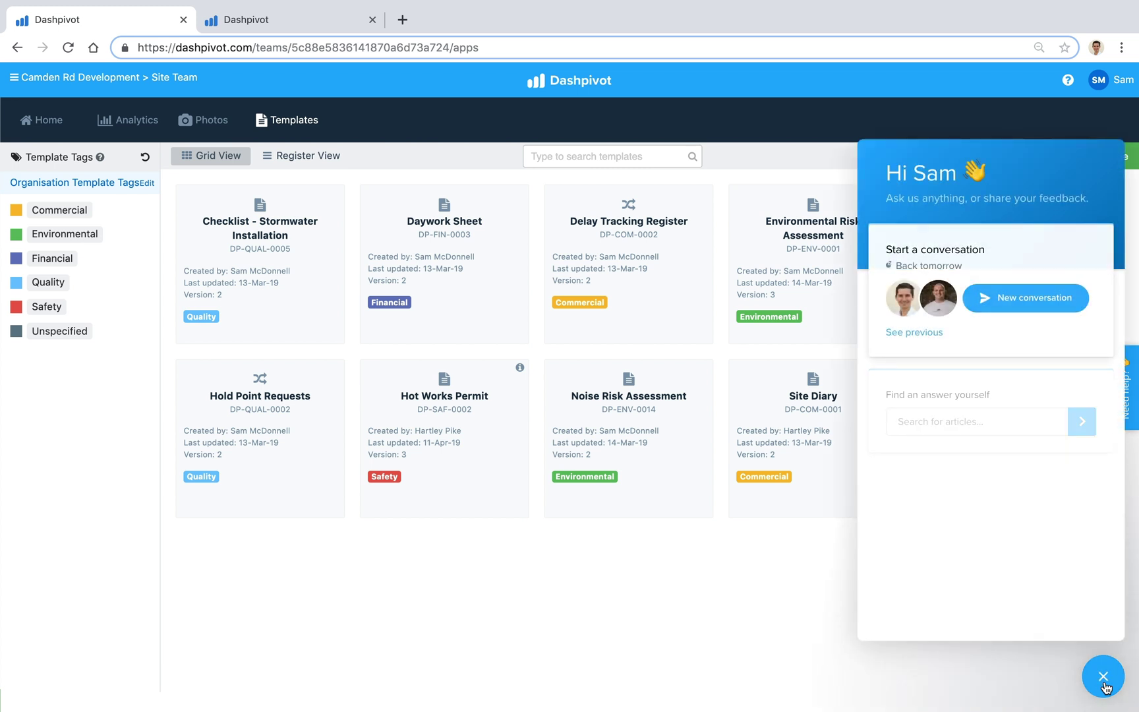